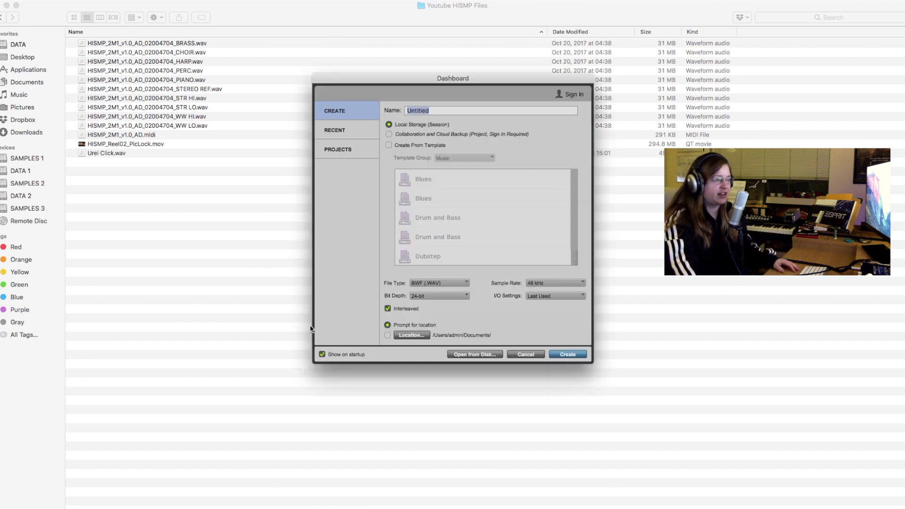
Step: Create and save the session HISMP 2M1 with Stereo Mix I/O settings
{"action": "type", "text": "HISMP 2"}
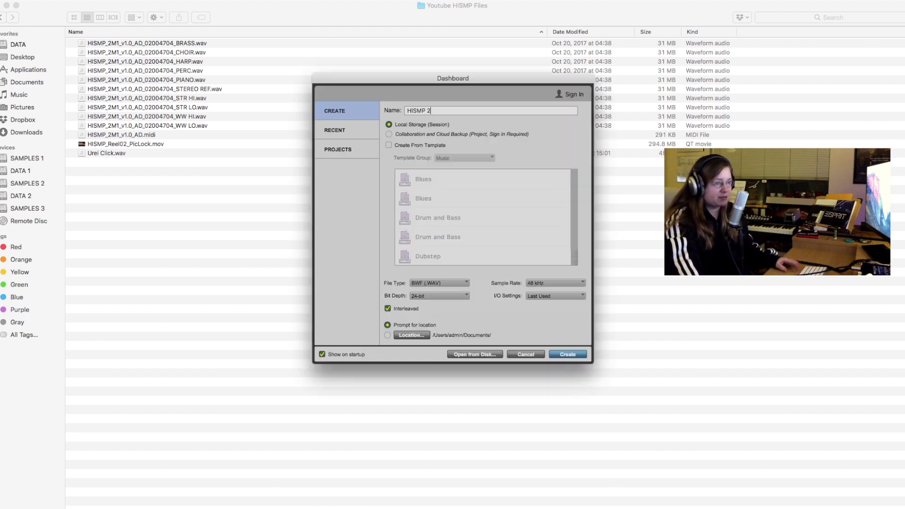
{"action": "type", "text": "M1"}
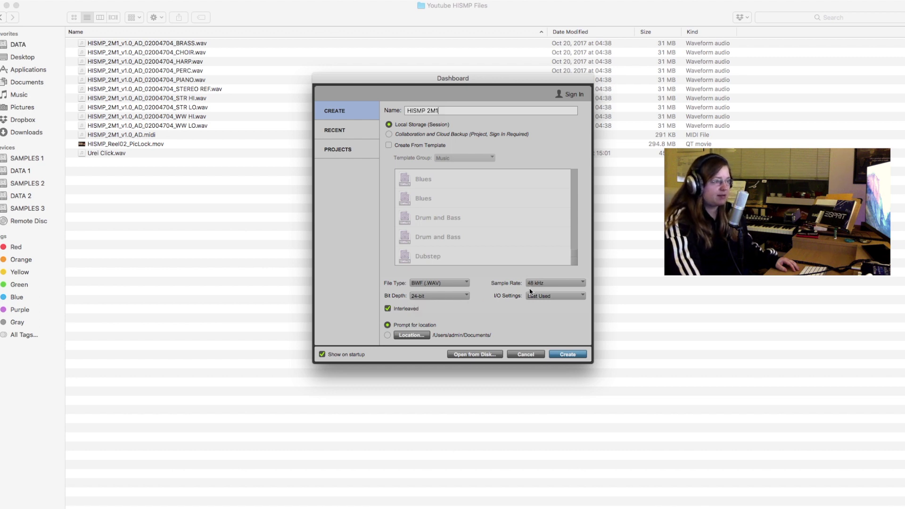
{"action": "left_click", "coordinate": [556, 296]}
{"action": "left_click", "coordinate": [569, 309]}
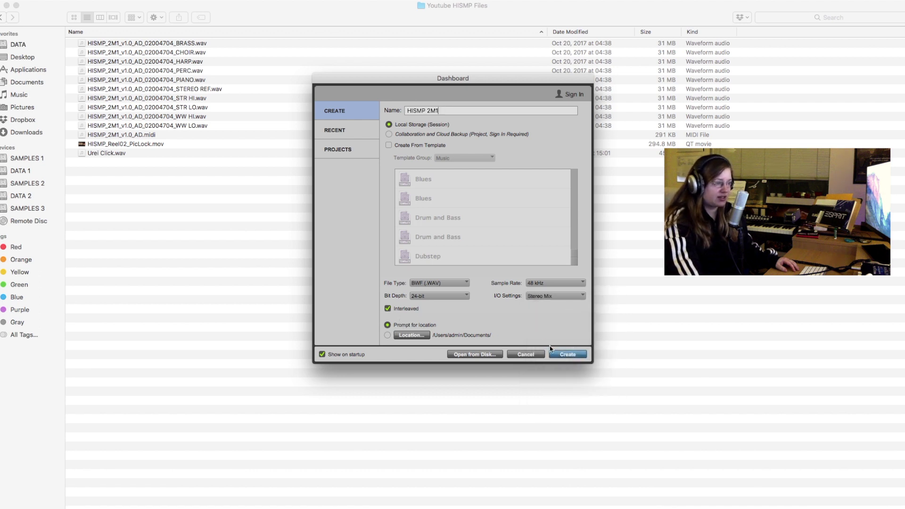
{"action": "left_click", "coordinate": [568, 355]}
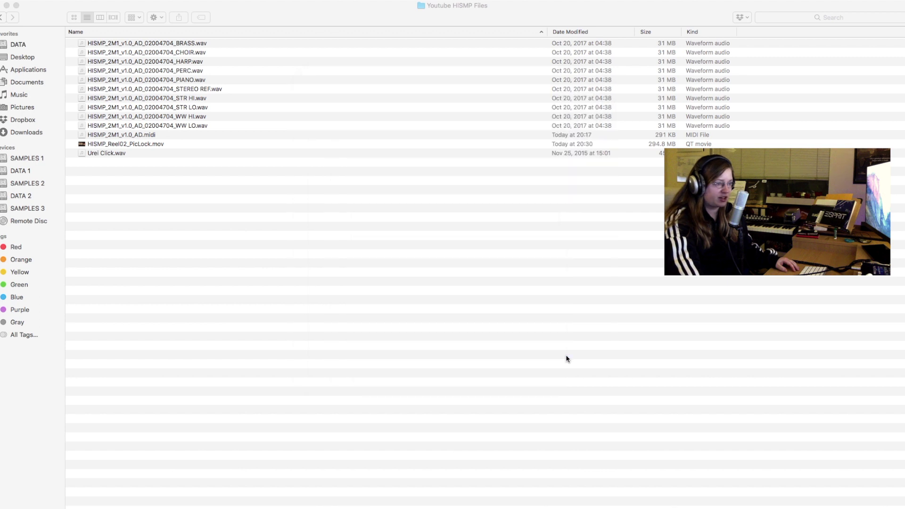
{"action": "key", "text": "Return"}
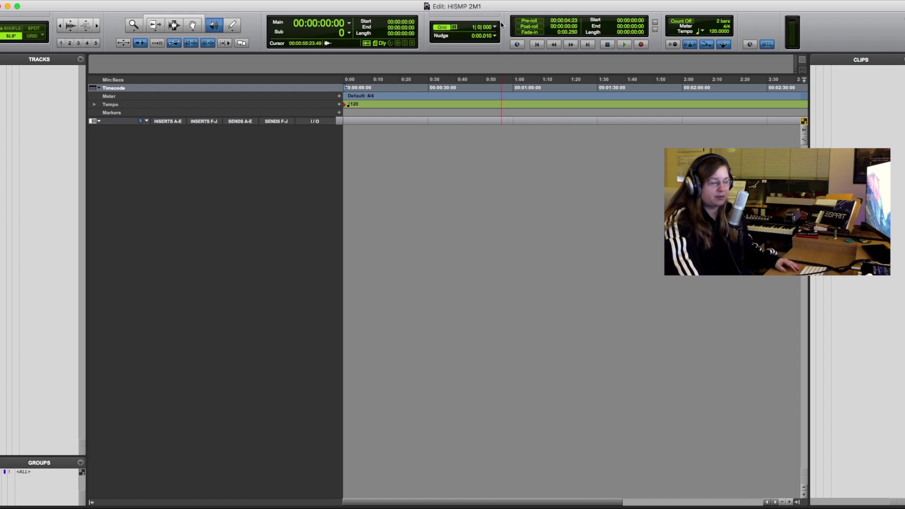
{"action": "key", "text": "super+alt+shift+i"}
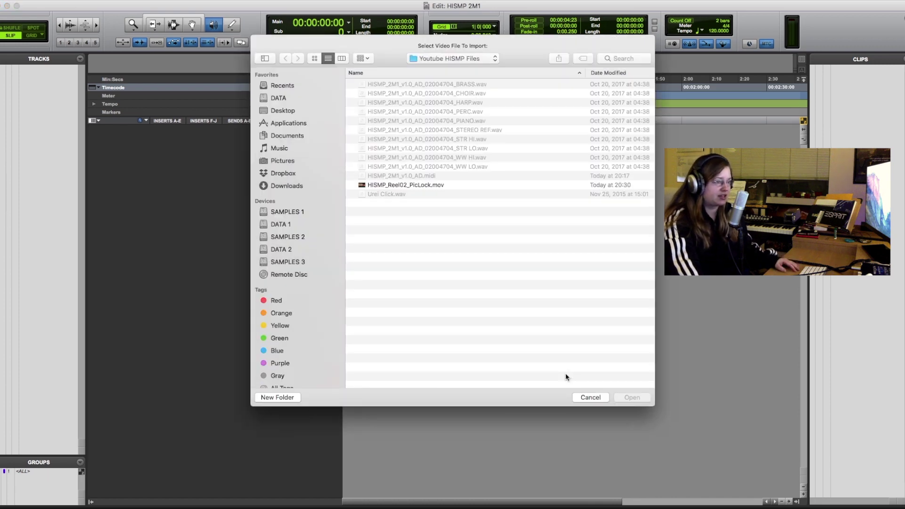
Step: Import HISMP_Reel02_PicLock.mov onto a new video track
{"action": "left_click", "coordinate": [428, 187]}
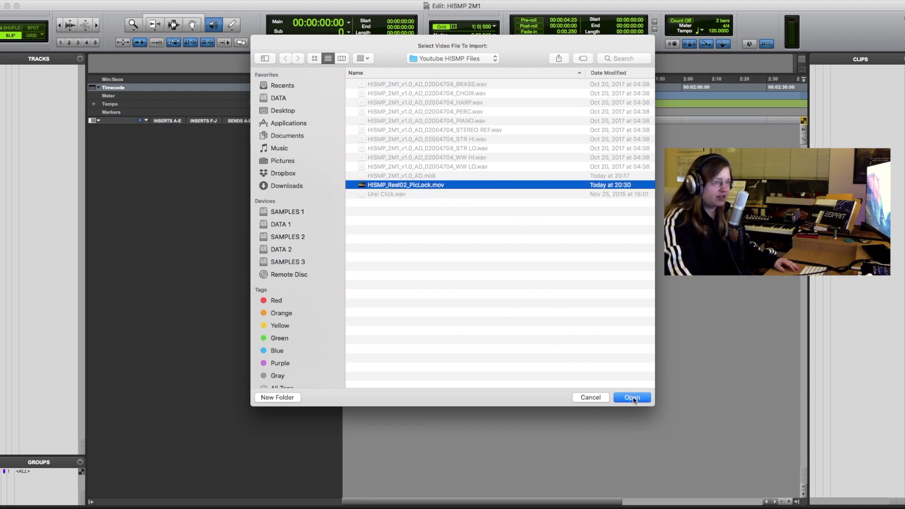
{"action": "left_click", "coordinate": [632, 397]}
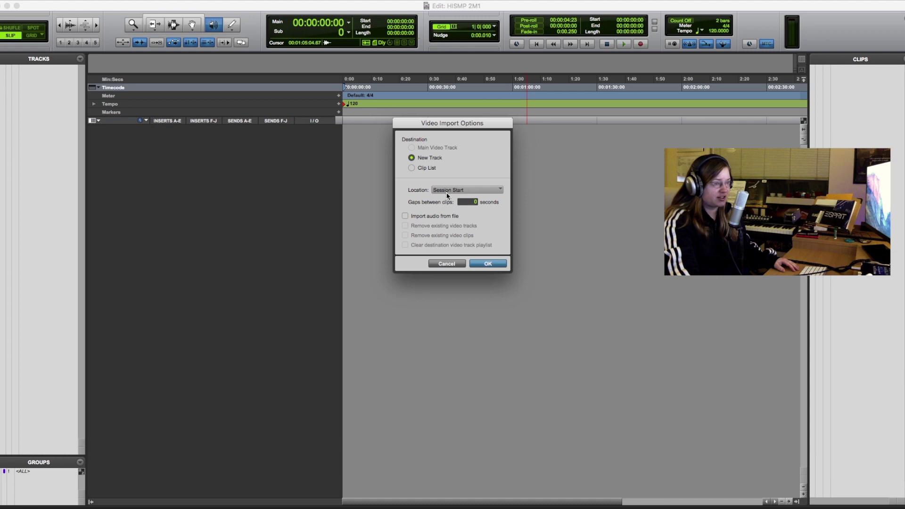
{"action": "left_click", "coordinate": [486, 263]}
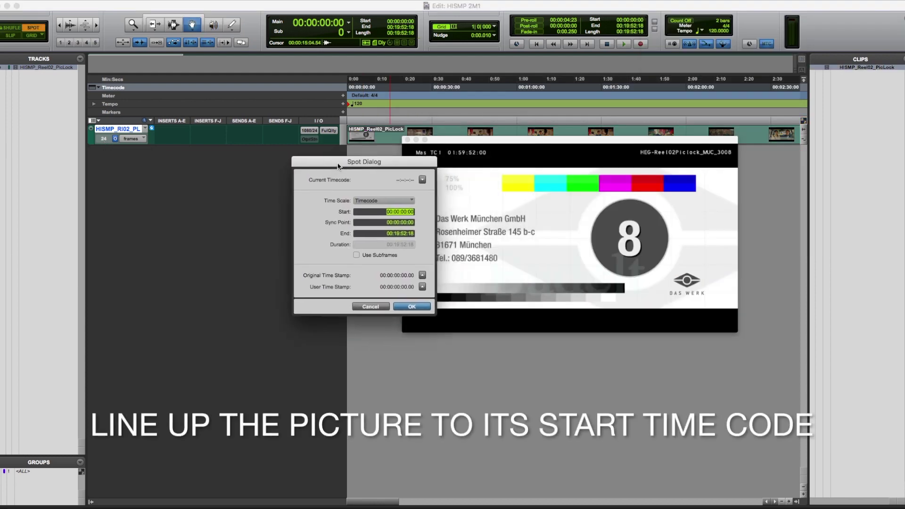
Step: Spot the picture clip to start at 01:59:52:00 and play it back
{"action": "left_click_drag", "start_coordinate": [338, 166], "coordinate": [411, 174]}
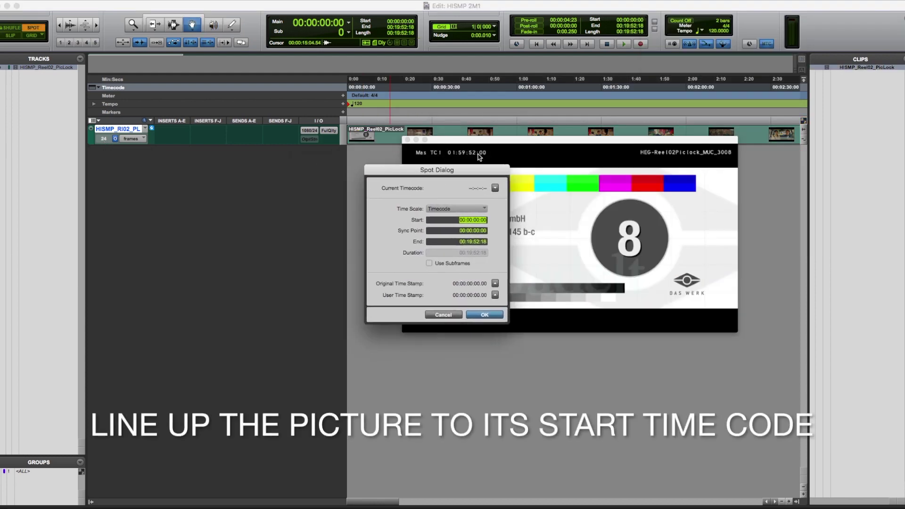
{"action": "left_click", "coordinate": [463, 220]}
{"action": "type", "text": "01:59:52"}
{"action": "key", "text": "Return"}
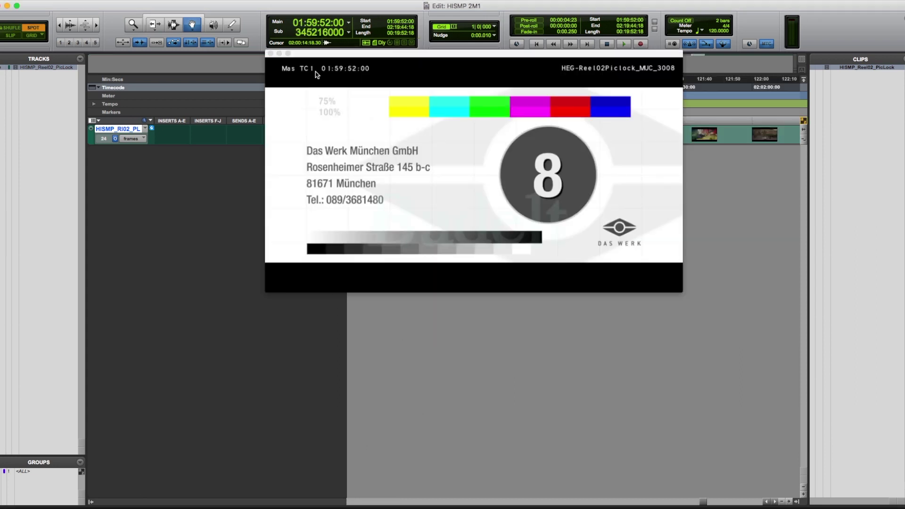
{"action": "key", "text": "space"}
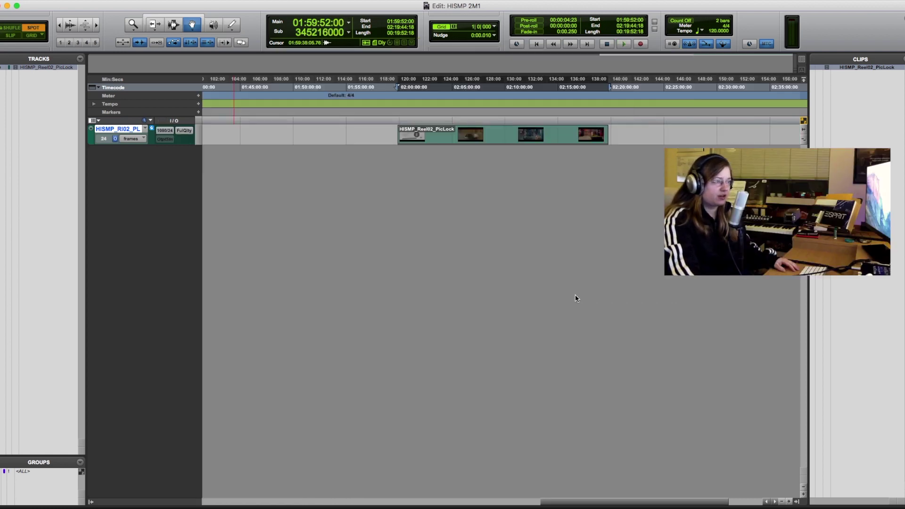
{"action": "key", "text": "super+shift+i"}
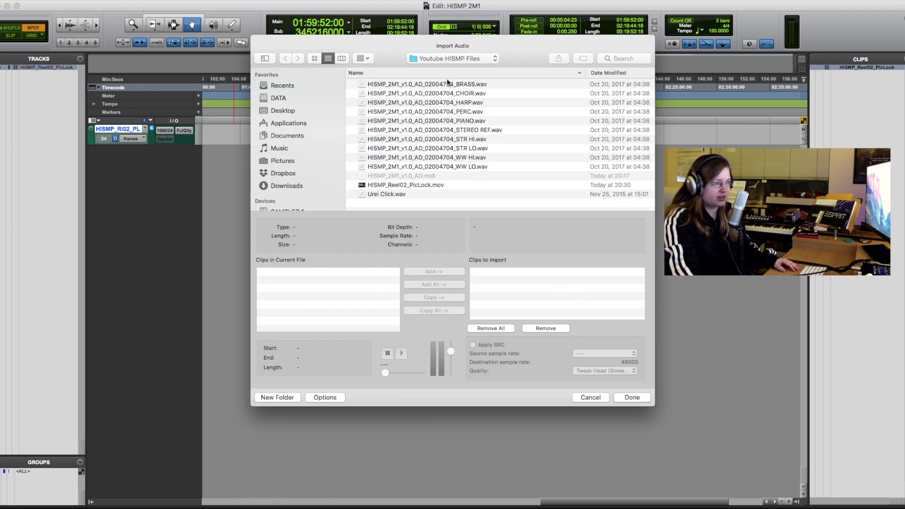
Step: Copy the ten stems BRASS through WW LO plus Urei Click.wav into the Audio Files folder
{"action": "left_click", "coordinate": [476, 85]}
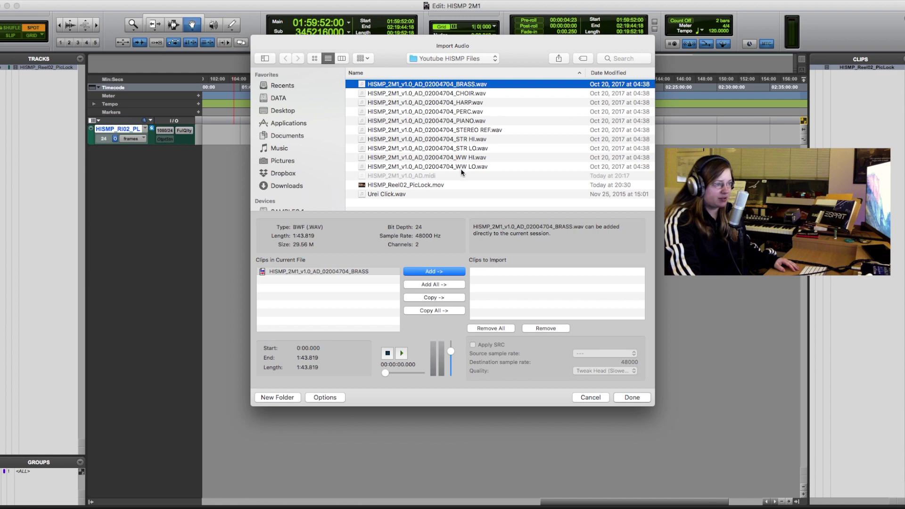
{"action": "left_click", "coordinate": [462, 170], "text": "shift"}
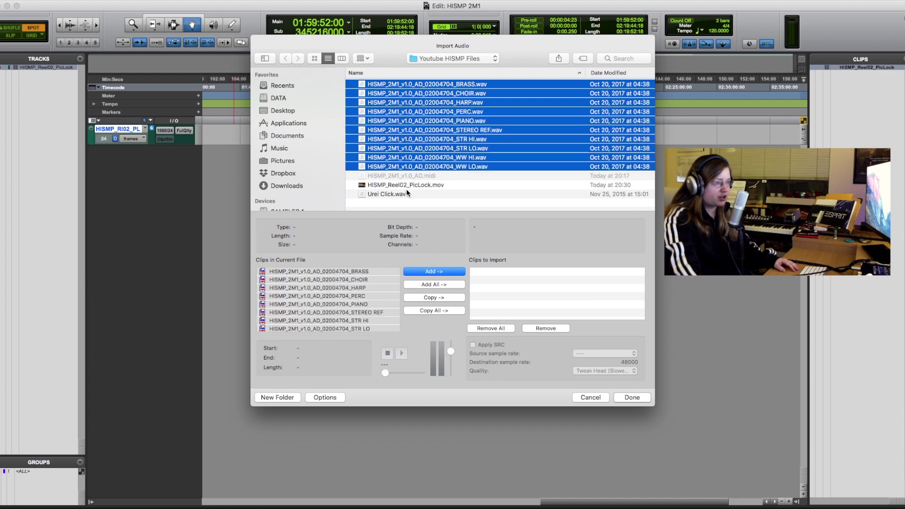
{"action": "left_click", "coordinate": [401, 195], "text": "super"}
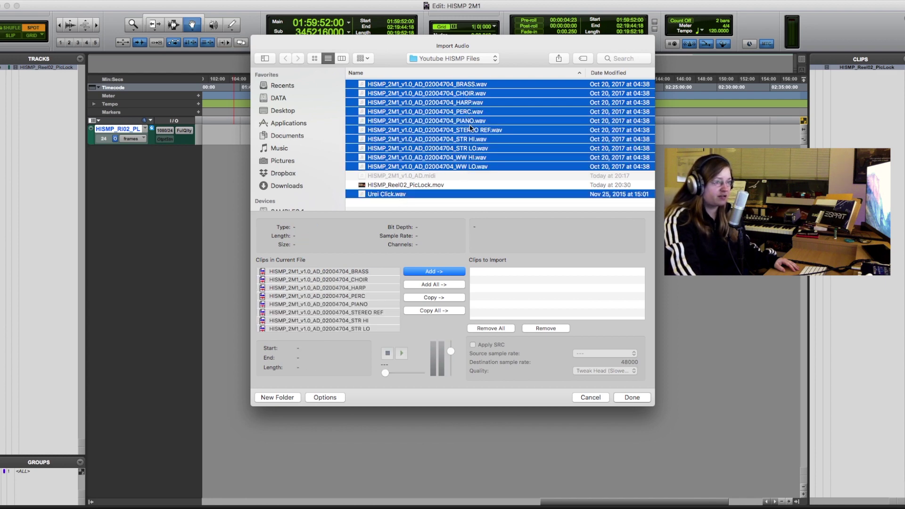
{"action": "left_click", "coordinate": [429, 299]}
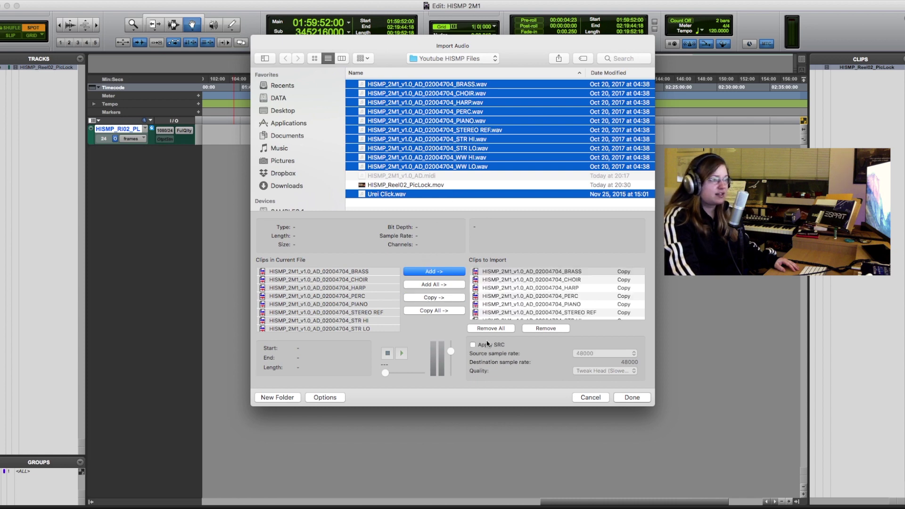
{"action": "left_click", "coordinate": [631, 398]}
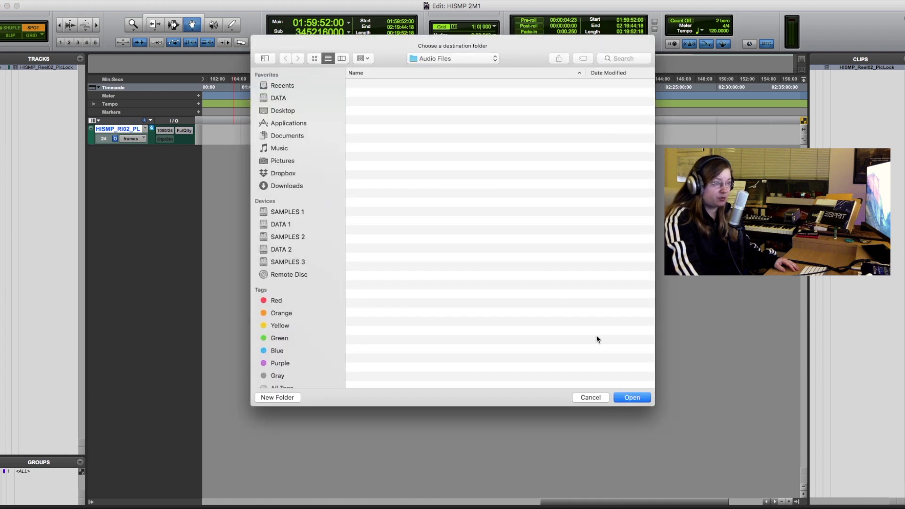
{"action": "key", "text": "Return"}
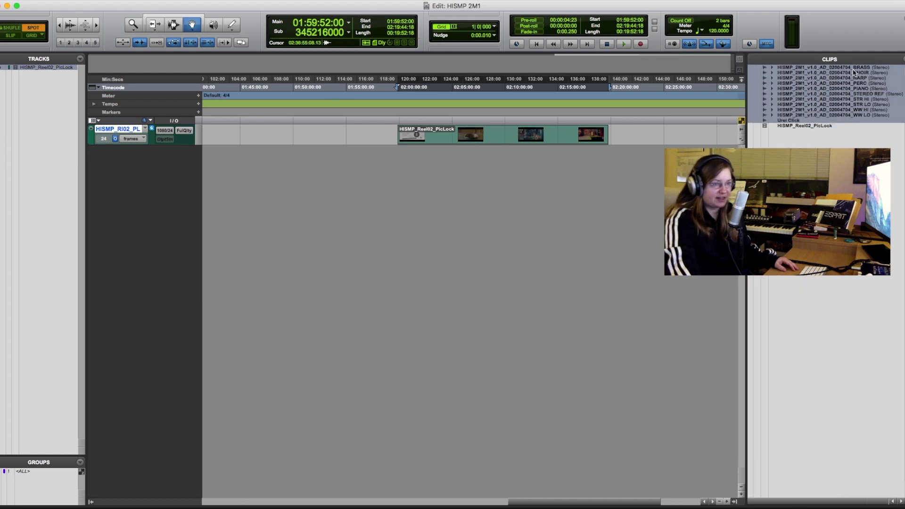
Step: Drag the imported clips onto new tracks, spotted to their original 02:00:47:04 timestamp
{"action": "left_click_drag", "start_coordinate": [747, 283], "coordinate": [809, 283]}
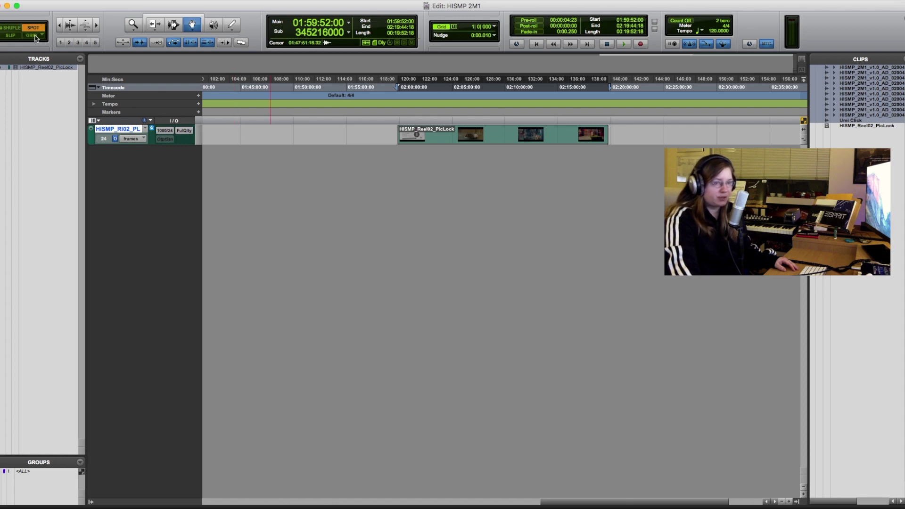
{"action": "left_click_drag", "start_coordinate": [809, 283], "coordinate": [747, 283]}
{"action": "left_click_drag", "start_coordinate": [830, 95], "coordinate": [481, 189]}
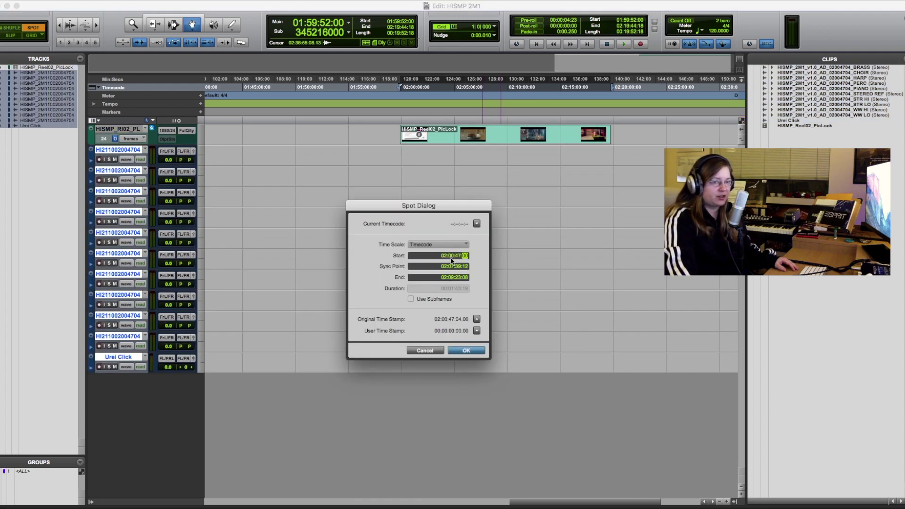
{"action": "key", "text": "Return"}
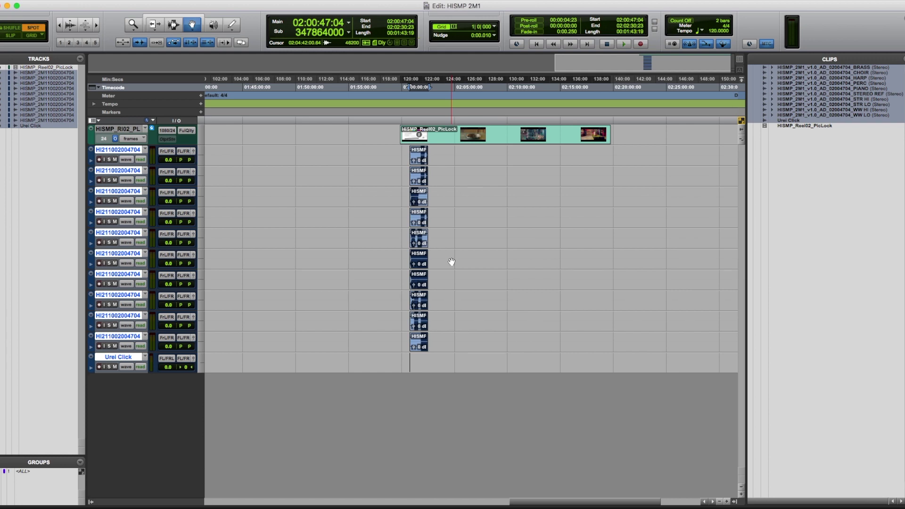
Step: Zoom in on the stems, switch to Slip mode and select the BRASS clip
{"action": "left_click", "coordinate": [727, 502]}
{"action": "left_click", "coordinate": [727, 502]}
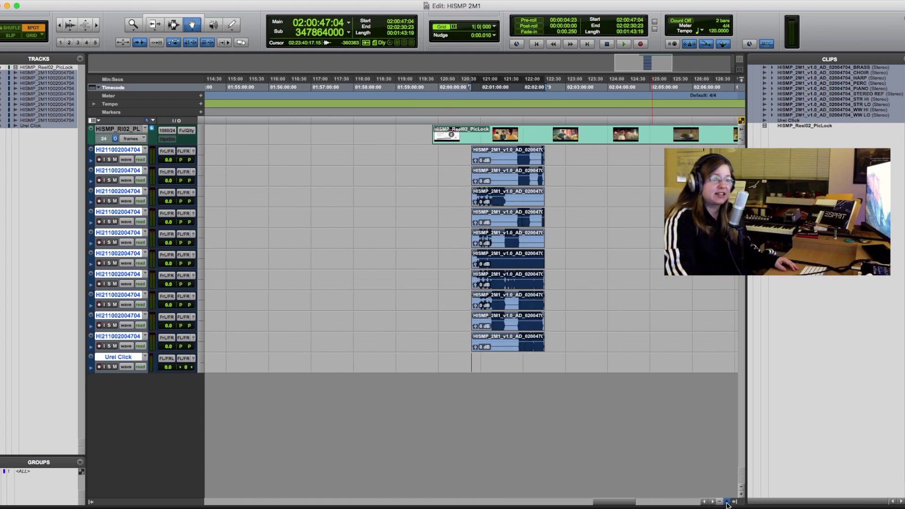
{"action": "left_click", "coordinate": [727, 503]}
{"action": "scroll", "coordinate": [470, 302], "scroll_direction": "right", "scroll_amount": 5}
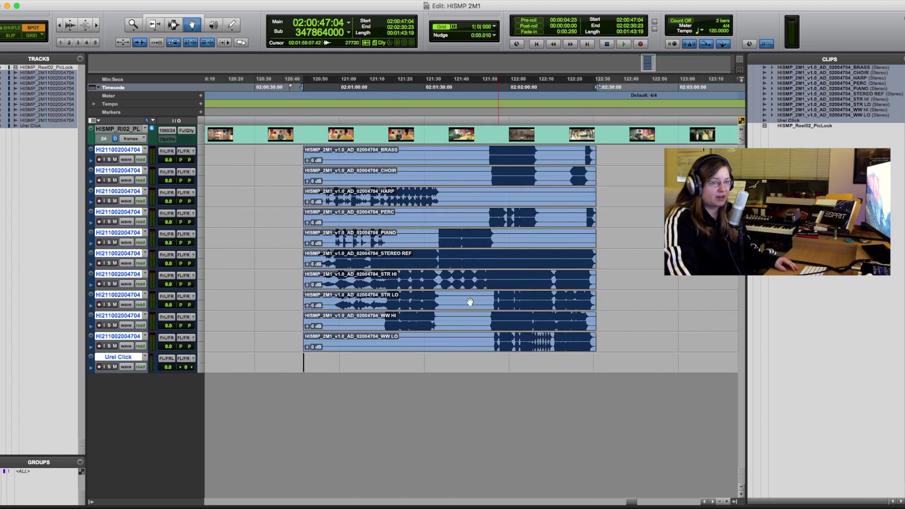
{"action": "left_click", "coordinate": [13, 36]}
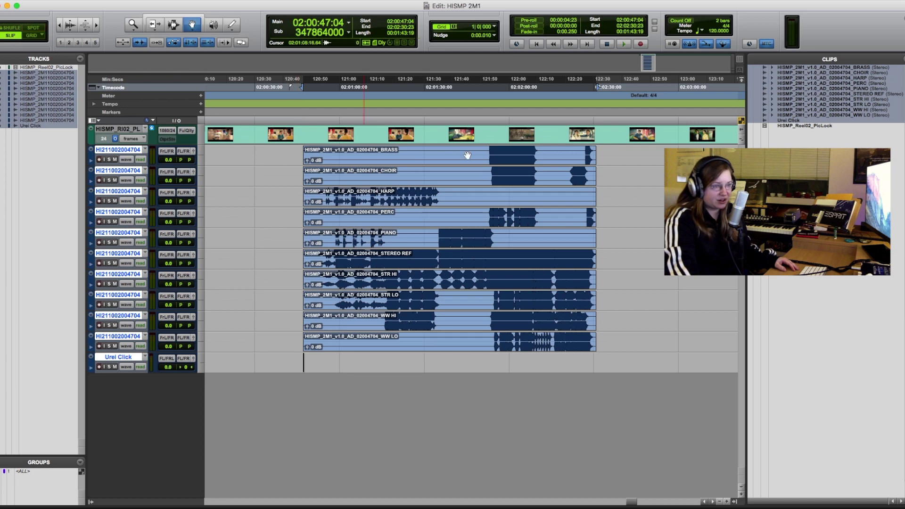
{"action": "left_click", "coordinate": [430, 164]}
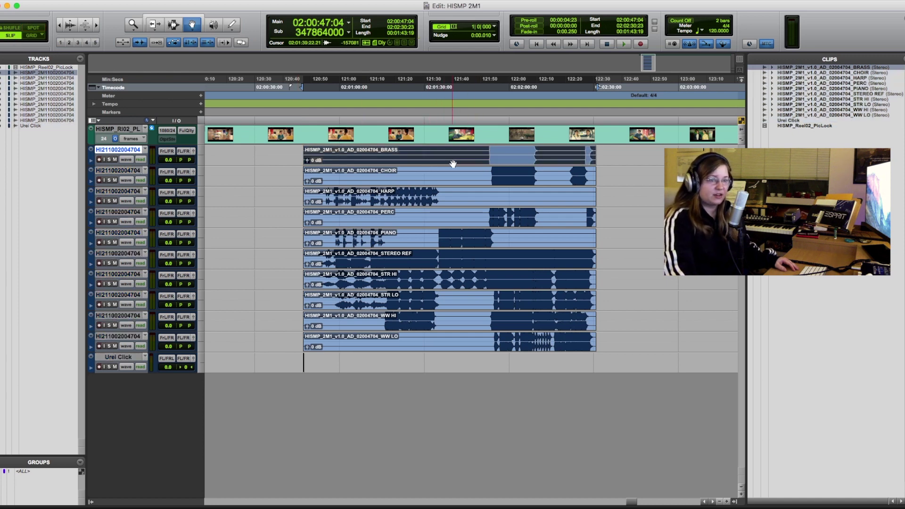
{"action": "key", "text": "super+alt+i"}
Step: Import HISMP_2M1_v1.0_AD.midi at the selection with its tempo map
{"action": "left_click", "coordinate": [408, 176]}
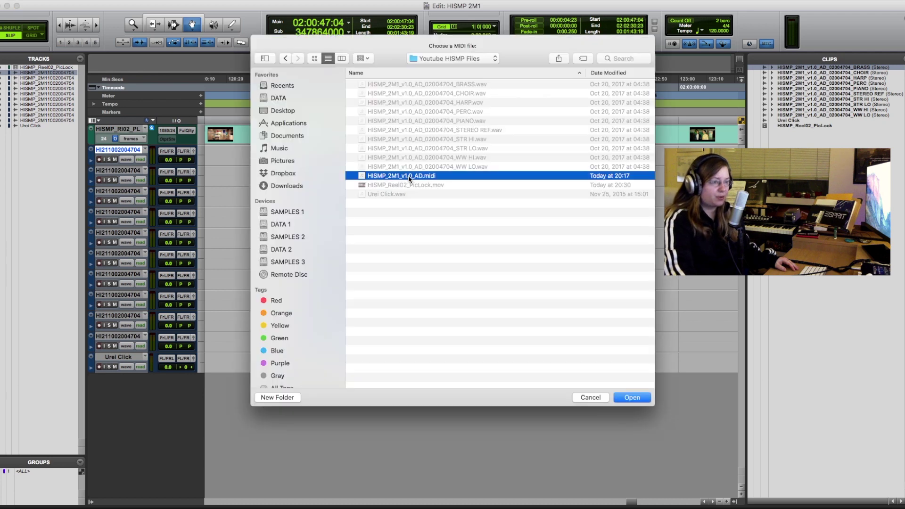
{"action": "left_click", "coordinate": [632, 398]}
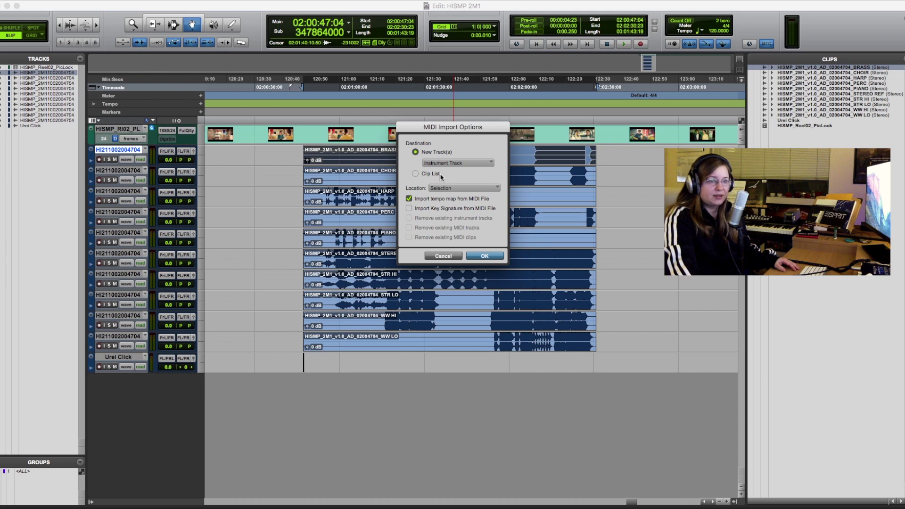
{"action": "left_click", "coordinate": [442, 191]}
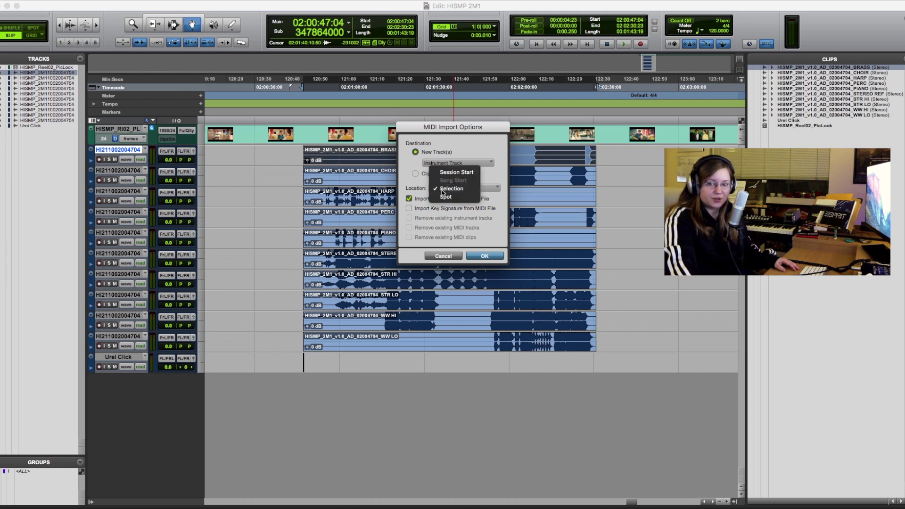
{"action": "left_click", "coordinate": [474, 190]}
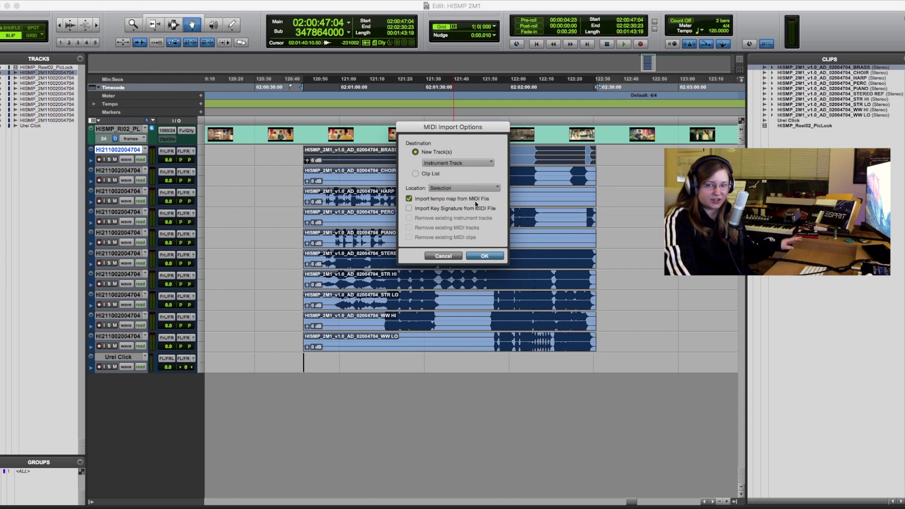
{"action": "left_click", "coordinate": [480, 258]}
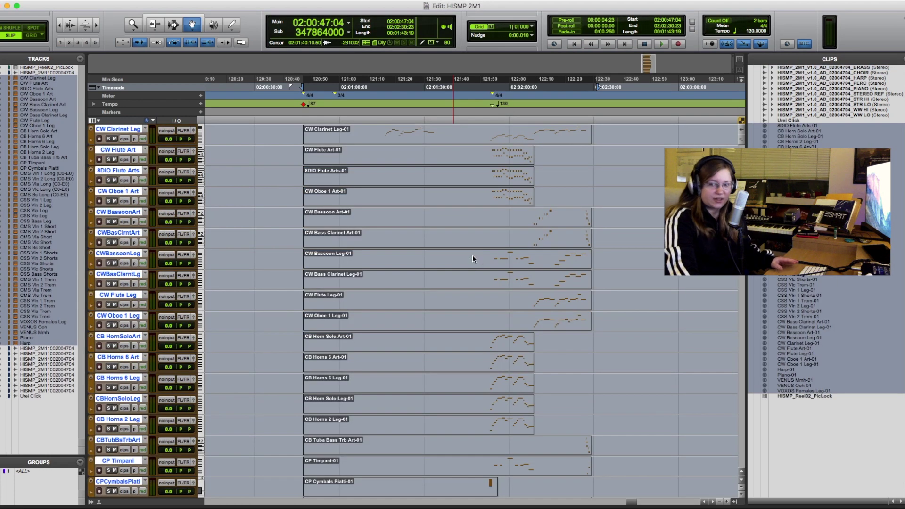
Step: Delete the 51 imported MIDI tracks and switch the Edit mode to Grid
{"action": "scroll", "coordinate": [467, 256], "scroll_direction": "up", "scroll_amount": 2}
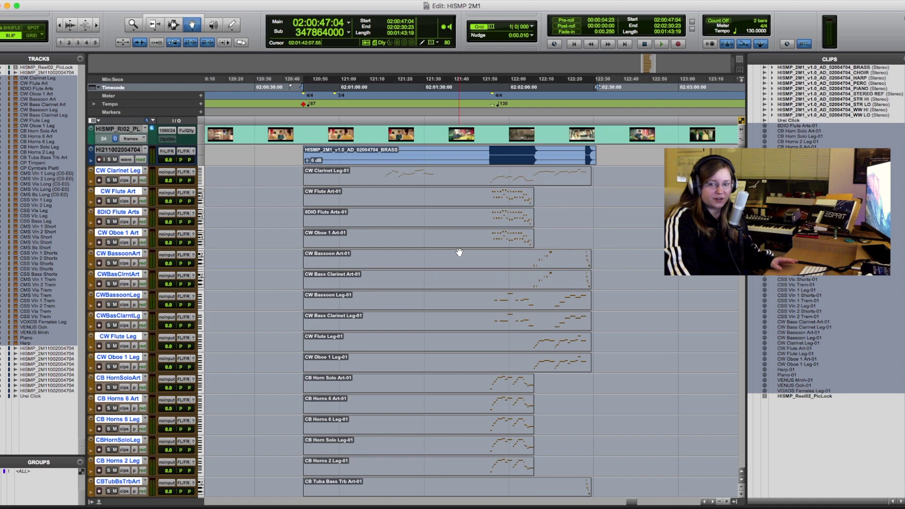
{"action": "right_click", "coordinate": [117, 173]}
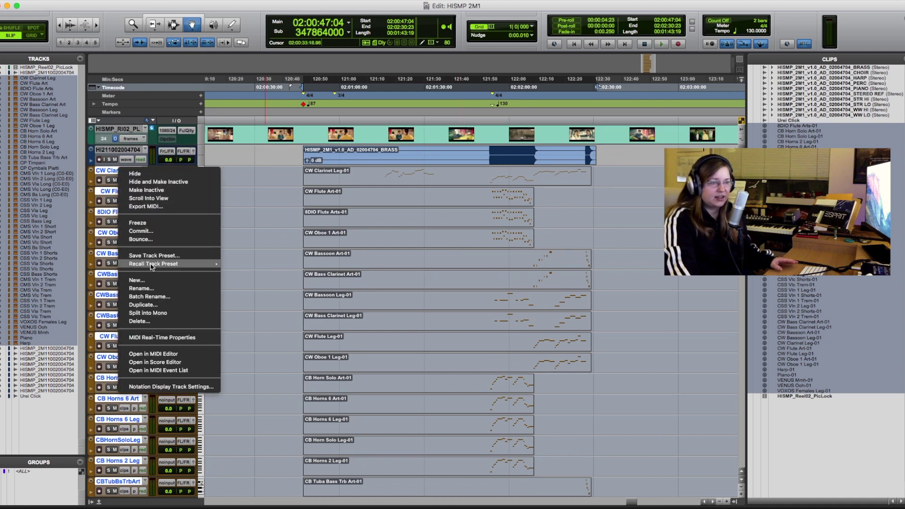
{"action": "left_click", "coordinate": [158, 322]}
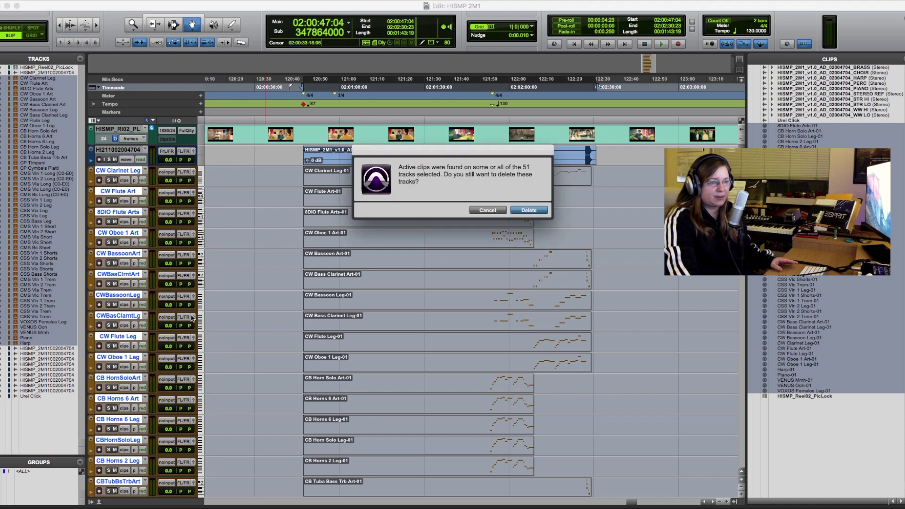
{"action": "key", "text": "Return"}
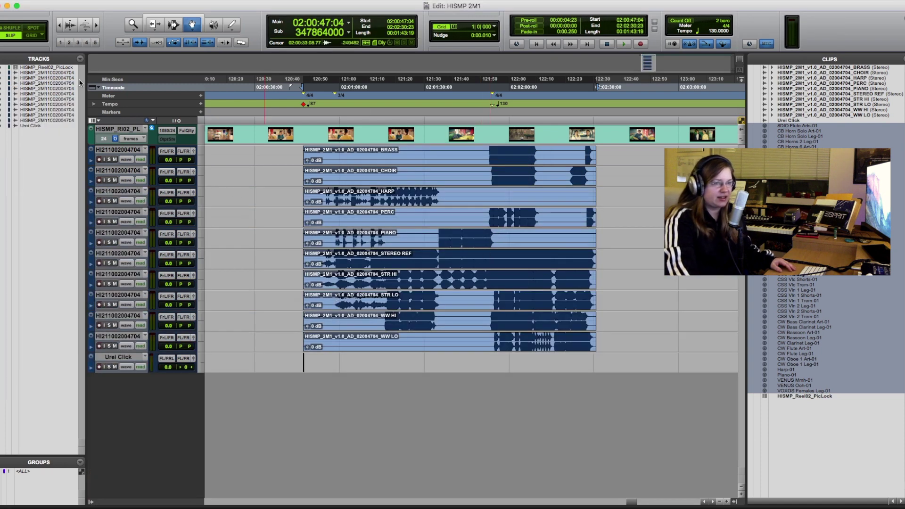
{"action": "left_click", "coordinate": [30, 36]}
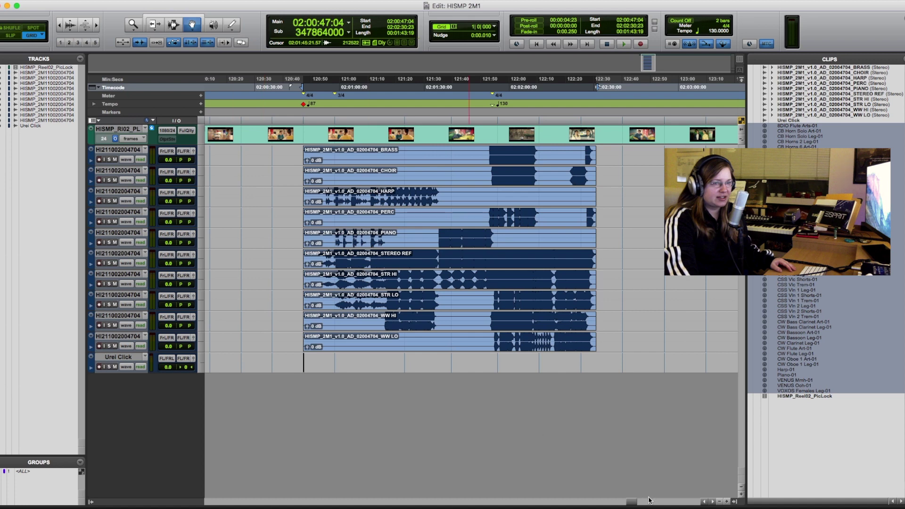
{"action": "key", "text": "super+bracketright"}
Step: Make Min:Secs the main time scale and show the Bars|Beats ruler
{"action": "left_click", "coordinate": [120, 80]}
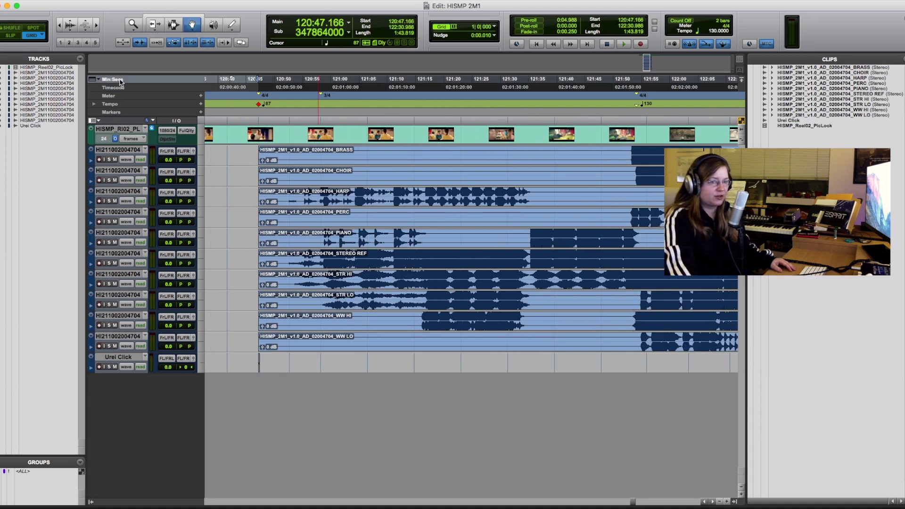
{"action": "left_click", "coordinate": [99, 81]}
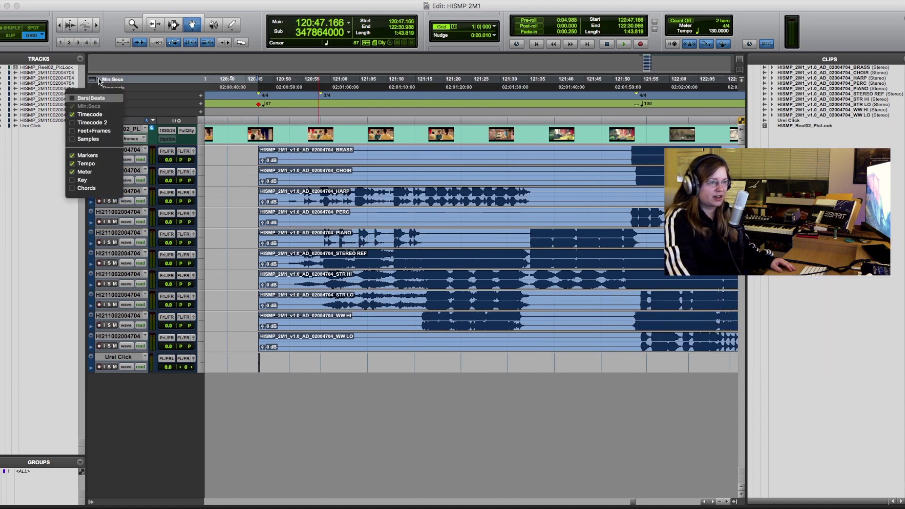
{"action": "left_click", "coordinate": [73, 98]}
{"action": "left_click", "coordinate": [145, 81]}
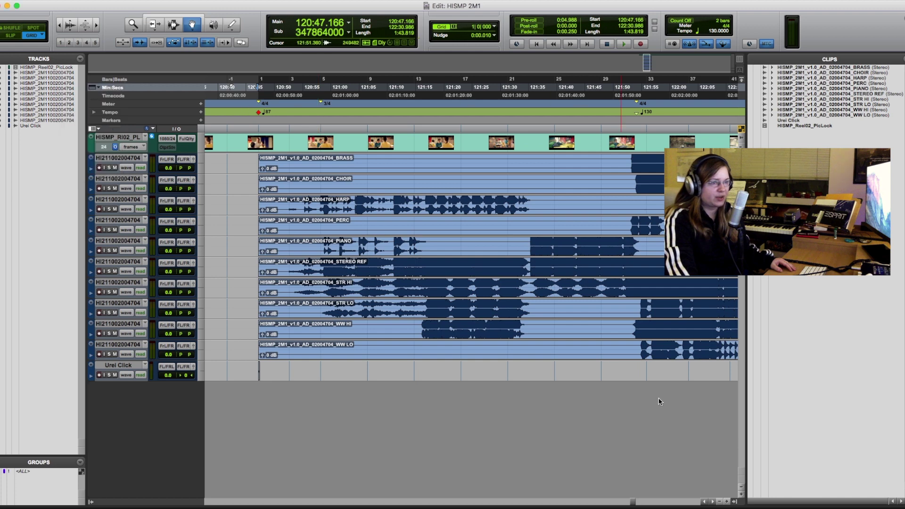
Step: Zoom in at the cue start near 120:47 and set the grid to 1/4 note
{"action": "left_click", "coordinate": [729, 502]}
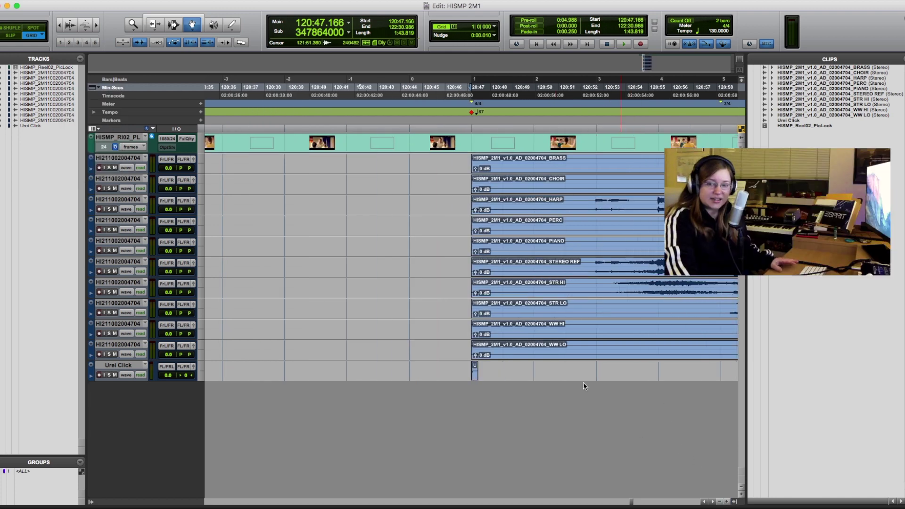
{"action": "scroll", "coordinate": [536, 337], "scroll_direction": "left", "scroll_amount": 5}
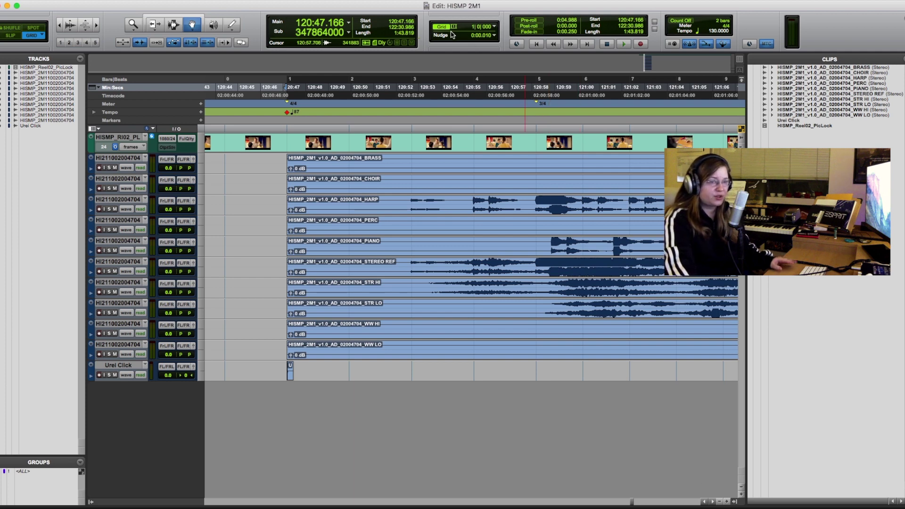
{"action": "left_click", "coordinate": [493, 29]}
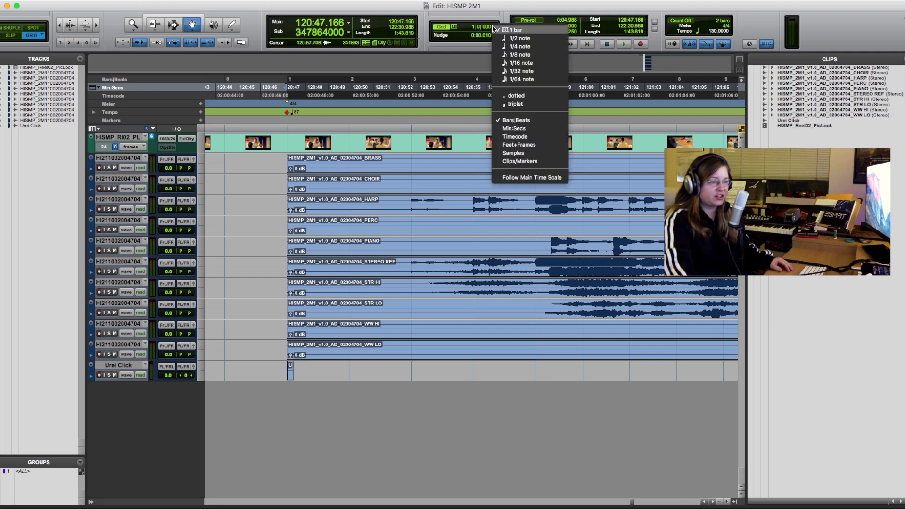
{"action": "left_click", "coordinate": [529, 47]}
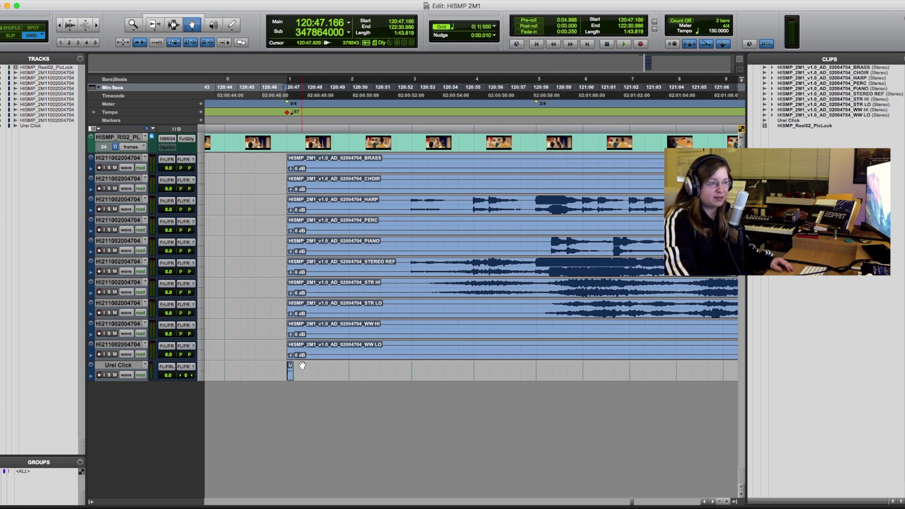
{"action": "key", "text": "super+7"}
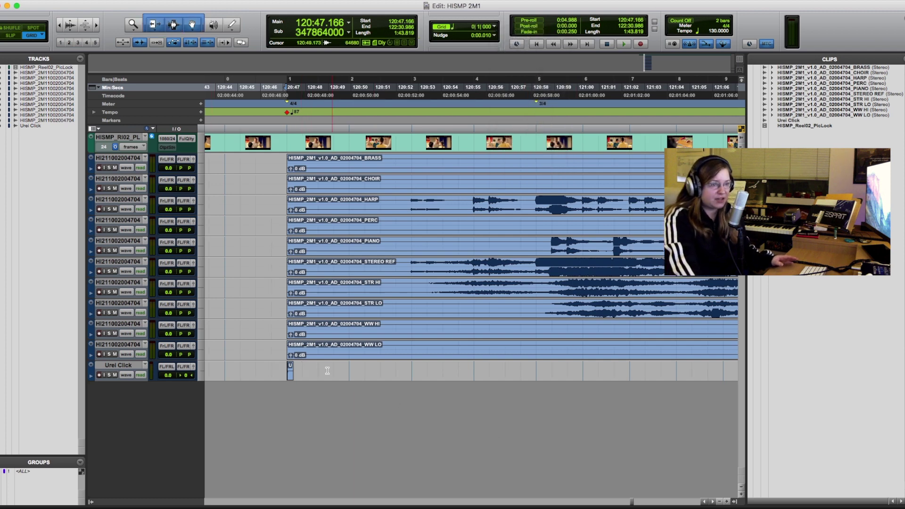
Step: Select one beat of the Urei Click clip and duplicate it repeatedly along the track
{"action": "left_click_drag", "start_coordinate": [302, 368], "coordinate": [320, 370]}
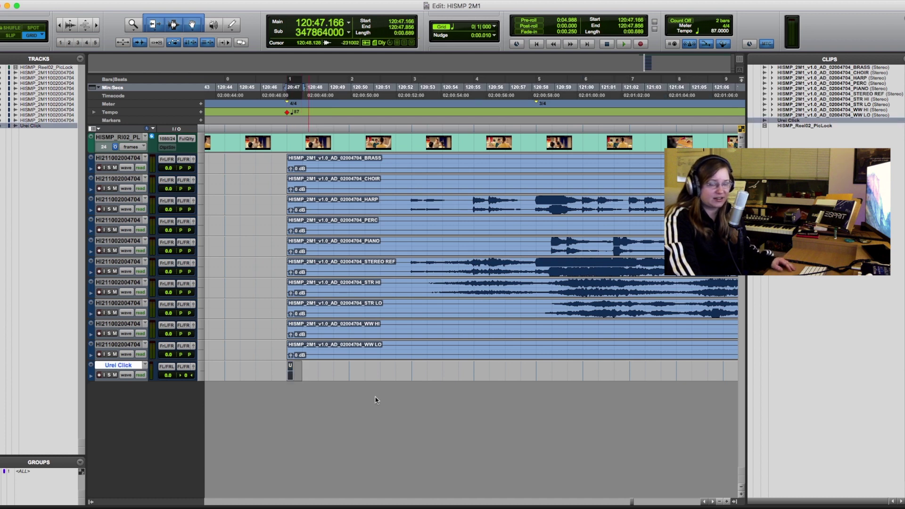
{"action": "left_click", "coordinate": [94, 113]}
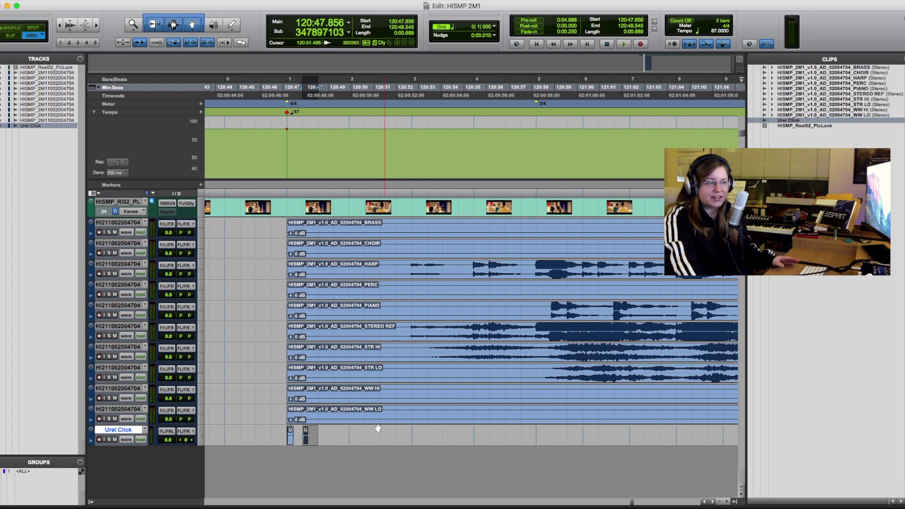
{"action": "key", "text": "super+d"}
{"action": "key", "text": "super+d"}
{"action": "key", "text": "super+d"}
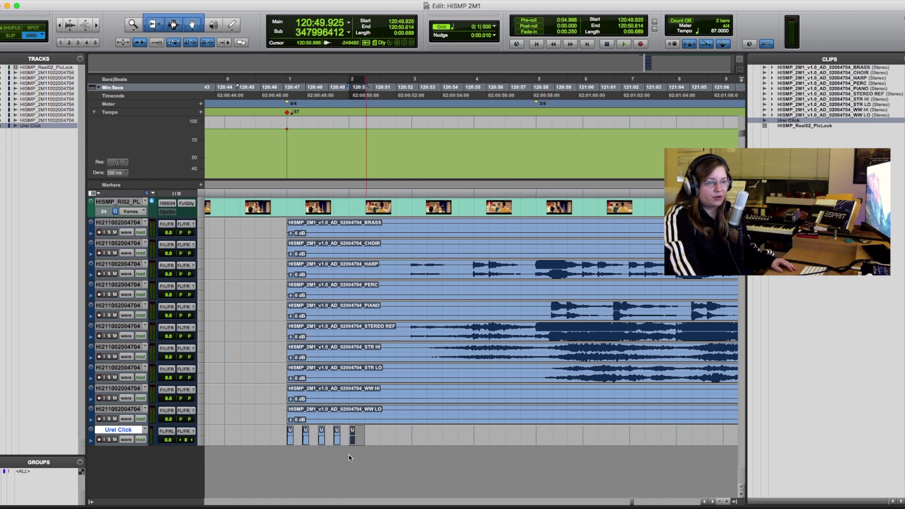
{"action": "key", "text": "super+d"}
{"action": "key", "text": "super+d"}
{"action": "key", "text": "super+d"}
{"action": "key", "text": "super+d"}
{"action": "key", "text": "super+d"}
{"action": "key", "text": "super+d"}
{"action": "key", "text": "super+d"}
{"action": "key", "text": "super+d"}
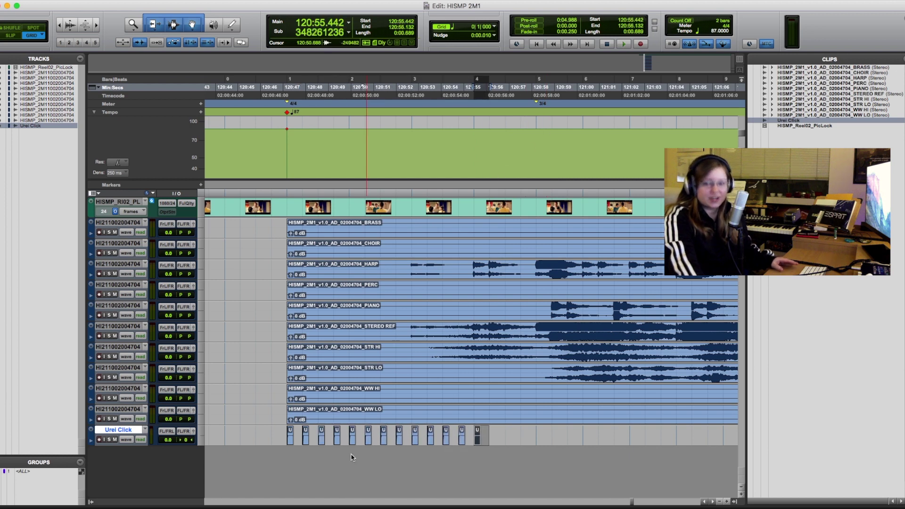
{"action": "key", "text": "super+d"}
{"action": "key", "text": "super+d"}
{"action": "key", "text": "super+d"}
{"action": "key", "text": "super+d"}
{"action": "key", "text": "super+d"}
{"action": "key", "text": "super+d"}
{"action": "key", "text": "super+d"}
{"action": "key", "text": "super+d"}
{"action": "key", "text": "super+d"}
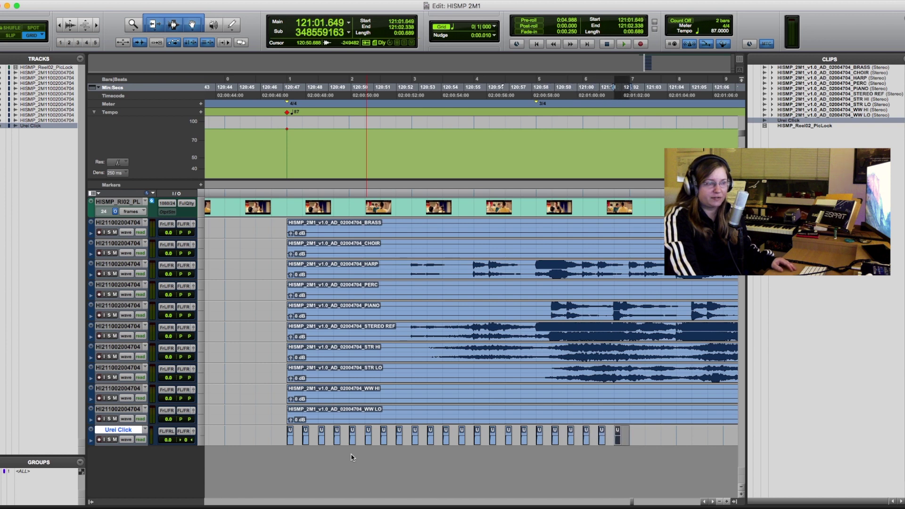
{"action": "key", "text": "super+d"}
{"action": "scroll", "coordinate": [351, 458], "scroll_direction": "right", "scroll_amount": 15}
{"action": "key", "text": "super+d"}
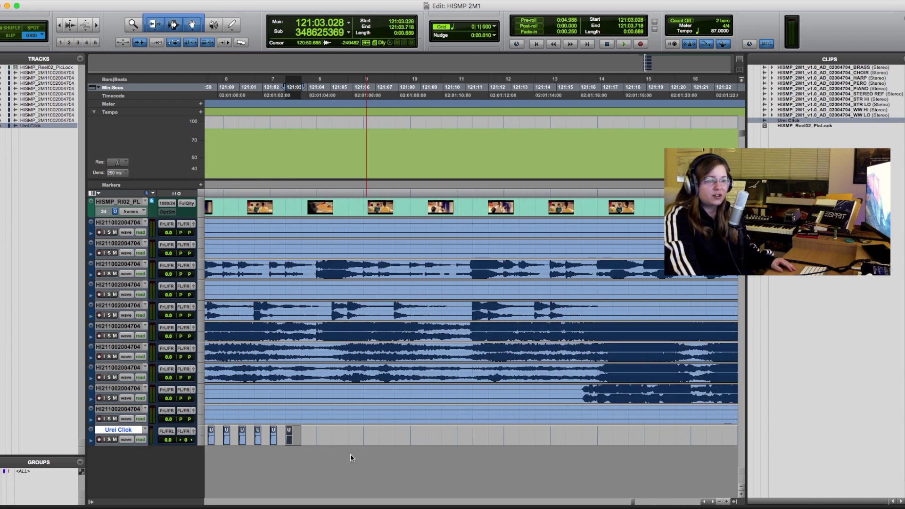
{"action": "key", "text": "super+d"}
{"action": "key", "text": "super+d"}
{"action": "key", "text": "super+d"}
{"action": "key", "text": "super+d"}
{"action": "key", "text": "super+d"}
{"action": "key", "text": "super+d"}
{"action": "key", "text": "super+d"}
{"action": "key", "text": "super+d"}
{"action": "key", "text": "super+d"}
{"action": "key", "text": "super+d"}
{"action": "key", "text": "super+d"}
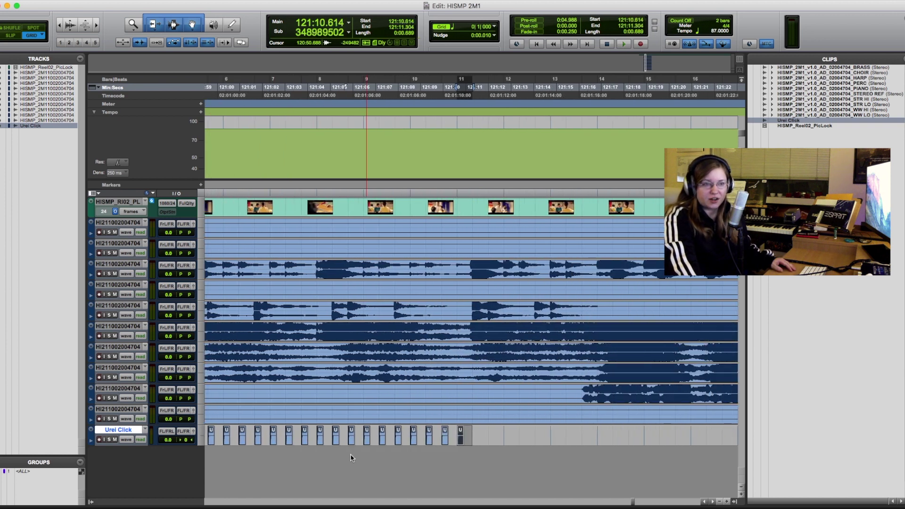
{"action": "key", "text": "super+d"}
{"action": "key", "text": "super+d"}
{"action": "key", "text": "super+d"}
{"action": "key", "text": "super+d"}
{"action": "key", "text": "super+d"}
{"action": "key", "text": "super+d"}
{"action": "key", "text": "super+d"}
{"action": "key", "text": "super+d"}
{"action": "key", "text": "super+d"}
{"action": "key", "text": "super+d"}
{"action": "key", "text": "super+d"}
{"action": "key", "text": "super+d"}
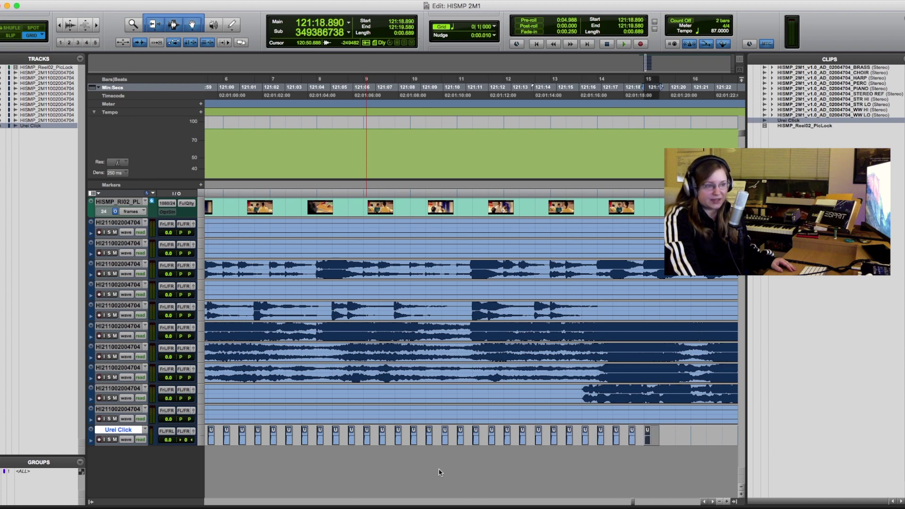
{"action": "key", "text": "super+d"}
{"action": "scroll", "coordinate": [439, 473], "scroll_direction": "right", "scroll_amount": 13}
{"action": "key", "text": "super+d"}
{"action": "key", "text": "super+d"}
{"action": "key", "text": "super+d"}
{"action": "key", "text": "super+d"}
{"action": "key", "text": "super+d"}
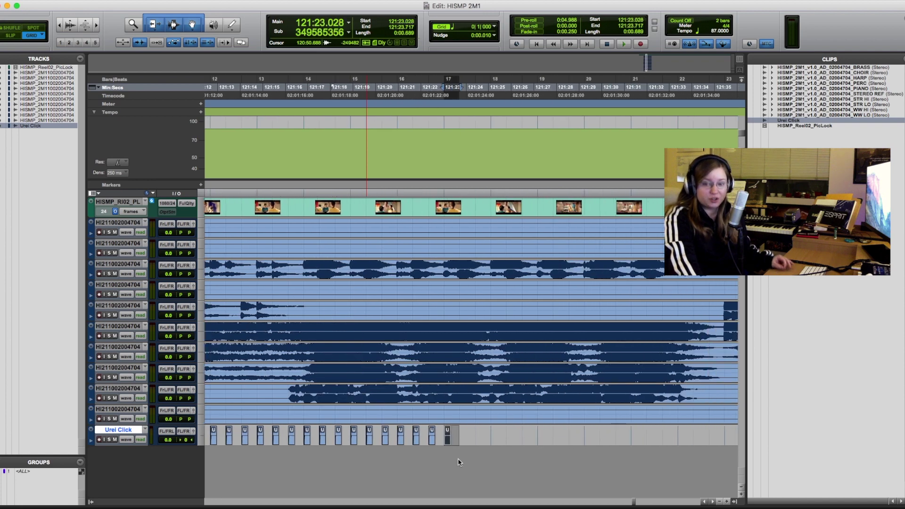
{"action": "key", "text": "super+d"}
{"action": "key", "text": "super+d"}
{"action": "key", "text": "super+d"}
{"action": "key", "text": "super+d"}
{"action": "key", "text": "super+d"}
{"action": "key", "text": "super+d"}
{"action": "key", "text": "super+d"}
{"action": "key", "text": "super+d"}
{"action": "key", "text": "super+d"}
{"action": "key", "text": "super+d"}
{"action": "key", "text": "super+d"}
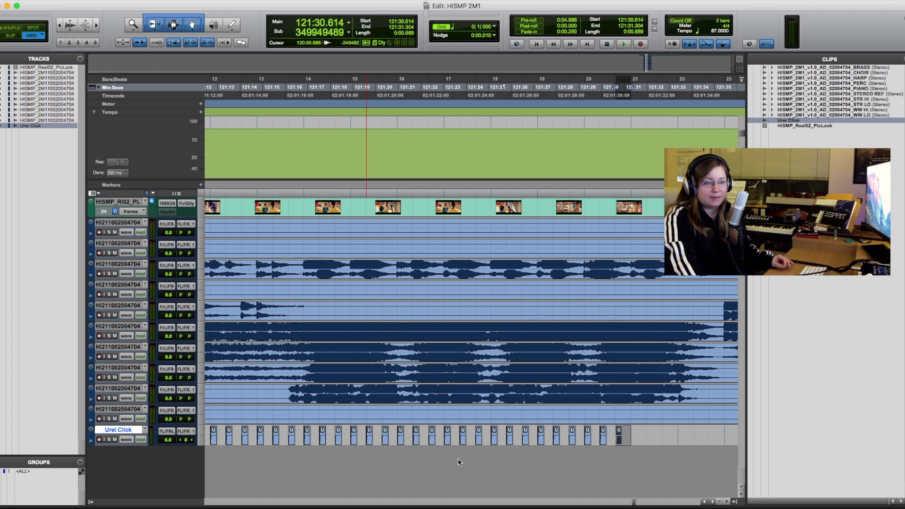
Step: Keep duplicating the click past the bar 32 change to the stems' end near bar 51
{"action": "scroll", "coordinate": [460, 463], "scroll_direction": "right", "scroll_amount": 14}
{"action": "key", "text": "super+d"}
{"action": "key", "text": "super+d"}
{"action": "key", "text": "super+d"}
{"action": "key", "text": "super+d"}
{"action": "key", "text": "super+d"}
{"action": "key", "text": "super+d"}
{"action": "key", "text": "super+d"}
{"action": "key", "text": "super+d"}
{"action": "key", "text": "super+d"}
{"action": "key", "text": "super+d"}
{"action": "key", "text": "super+d"}
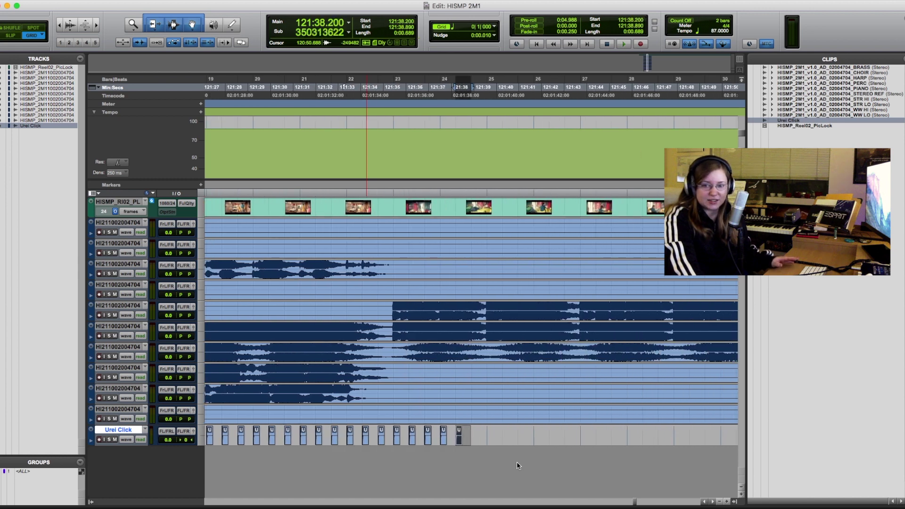
{"action": "key", "text": "super+d"}
{"action": "key", "text": "super+d"}
{"action": "key", "text": "super+d"}
{"action": "key", "text": "super+d"}
{"action": "key", "text": "super+d"}
{"action": "key", "text": "super+d"}
{"action": "key", "text": "super+d"}
{"action": "key", "text": "super+d"}
{"action": "key", "text": "super+d"}
{"action": "key", "text": "super+d"}
{"action": "key", "text": "super+d"}
{"action": "key", "text": "super+d"}
{"action": "key", "text": "super+d"}
{"action": "scroll", "coordinate": [526, 469], "scroll_direction": "right", "scroll_amount": 16}
{"action": "key", "text": "super+d"}
{"action": "key", "text": "super+d"}
{"action": "key", "text": "super+d"}
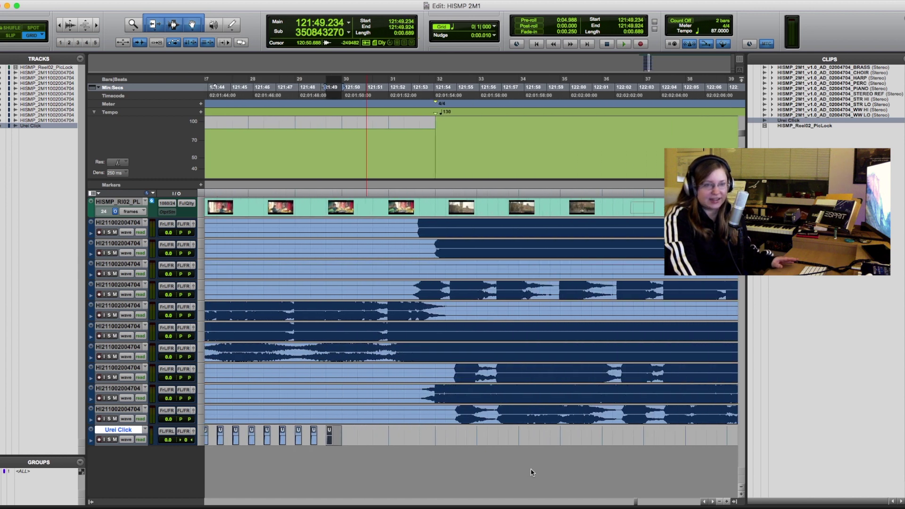
{"action": "key", "text": "super+d"}
{"action": "key", "text": "super+d"}
{"action": "key", "text": "super+d"}
{"action": "key", "text": "super+d"}
{"action": "key", "text": "super+d"}
{"action": "key", "text": "super+d"}
{"action": "key", "text": "super+d"}
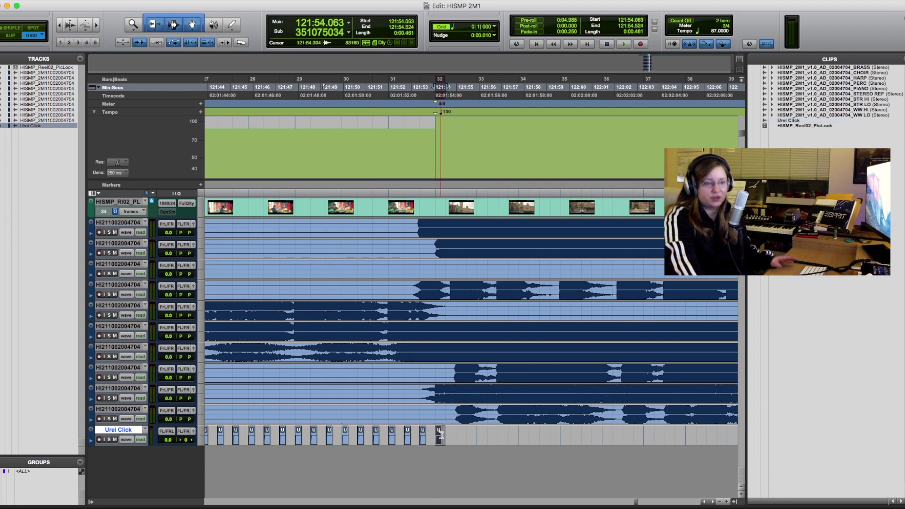
{"action": "key", "text": "super+d"}
{"action": "key", "text": "super+d"}
{"action": "key", "text": "super+d"}
{"action": "key", "text": "super+d"}
{"action": "key", "text": "super+d"}
{"action": "key", "text": "super+d"}
{"action": "key", "text": "super+d"}
{"action": "key", "text": "super+d"}
{"action": "key", "text": "super+d"}
{"action": "key", "text": "super+d"}
{"action": "key", "text": "super+d"}
{"action": "key", "text": "super+d"}
{"action": "key", "text": "super+d"}
{"action": "key", "text": "super+d"}
{"action": "key", "text": "super+d"}
{"action": "key", "text": "super+d"}
{"action": "key", "text": "super+d"}
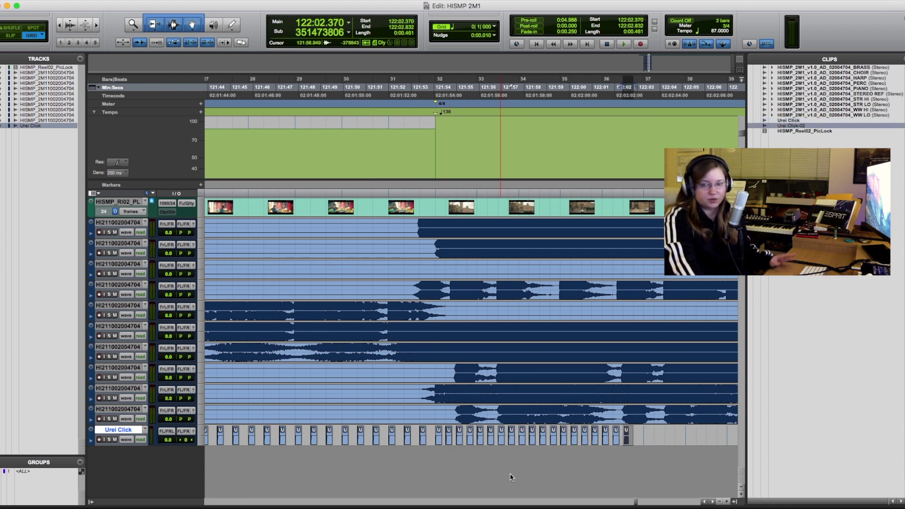
{"action": "scroll", "coordinate": [511, 477], "scroll_direction": "right", "scroll_amount": 13}
{"action": "key", "text": "super+d"}
{"action": "key", "text": "super+d"}
{"action": "key", "text": "super+d"}
{"action": "key", "text": "super+d"}
{"action": "key", "text": "super+d"}
{"action": "key", "text": "super+d"}
{"action": "key", "text": "super+d"}
{"action": "key", "text": "super+d"}
{"action": "key", "text": "super+d"}
{"action": "key", "text": "super+d"}
{"action": "key", "text": "super+d"}
{"action": "key", "text": "super+d"}
{"action": "key", "text": "super+d"}
{"action": "key", "text": "super+d"}
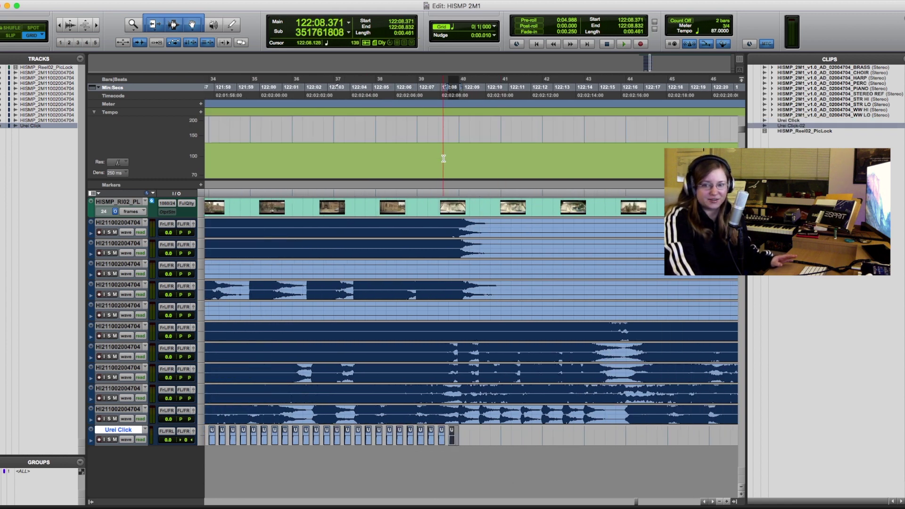
{"action": "scroll", "coordinate": [443, 159], "scroll_direction": "right", "scroll_amount": 5}
{"action": "key", "text": "super+d"}
{"action": "key", "text": "super+d"}
{"action": "key", "text": "super+d"}
{"action": "key", "text": "super+d"}
{"action": "key", "text": "super+d"}
{"action": "key", "text": "super+d"}
{"action": "key", "text": "super+d"}
{"action": "key", "text": "super+d"}
{"action": "key", "text": "super+d"}
{"action": "key", "text": "super+d"}
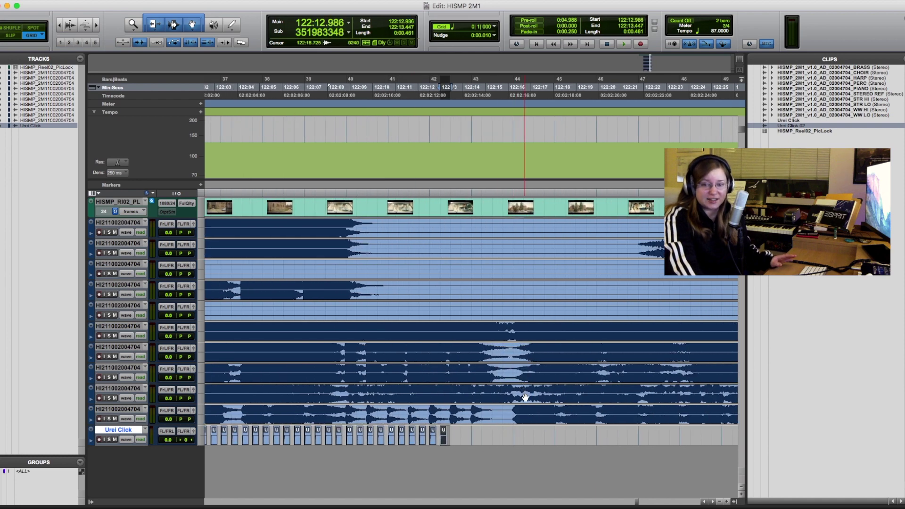
{"action": "key", "text": "super+d"}
{"action": "key", "text": "super+d"}
{"action": "key", "text": "super+d"}
{"action": "key", "text": "super+d"}
{"action": "key", "text": "super+d"}
{"action": "key", "text": "super+d"}
{"action": "key", "text": "super+d"}
{"action": "key", "text": "super+d"}
{"action": "key", "text": "super+d"}
{"action": "key", "text": "super+d"}
{"action": "key", "text": "super+d"}
{"action": "key", "text": "super+d"}
{"action": "key", "text": "super+d"}
{"action": "key", "text": "super+d"}
{"action": "key", "text": "super+d"}
{"action": "key", "text": "super+d"}
{"action": "key", "text": "super+d"}
{"action": "key", "text": "super+d"}
{"action": "key", "text": "super+d"}
{"action": "key", "text": "super+d"}
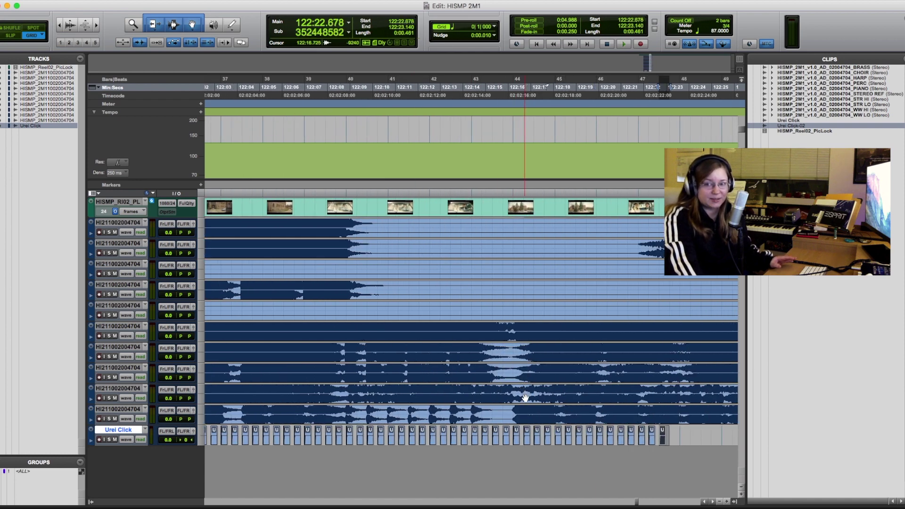
{"action": "key", "text": "super+d"}
{"action": "scroll", "coordinate": [524, 398], "scroll_direction": "right", "scroll_amount": 10}
{"action": "key", "text": "super+d"}
{"action": "key", "text": "super+d"}
{"action": "key", "text": "super+d"}
{"action": "key", "text": "super+d"}
{"action": "key", "text": "super+d"}
{"action": "key", "text": "super+d"}
{"action": "key", "text": "super+d"}
{"action": "key", "text": "super+d"}
{"action": "key", "text": "super+d"}
{"action": "key", "text": "super+d"}
{"action": "key", "text": "super+d"}
{"action": "key", "text": "super+d"}
{"action": "key", "text": "super+d"}
{"action": "key", "text": "super+d"}
{"action": "key", "text": "super+d"}
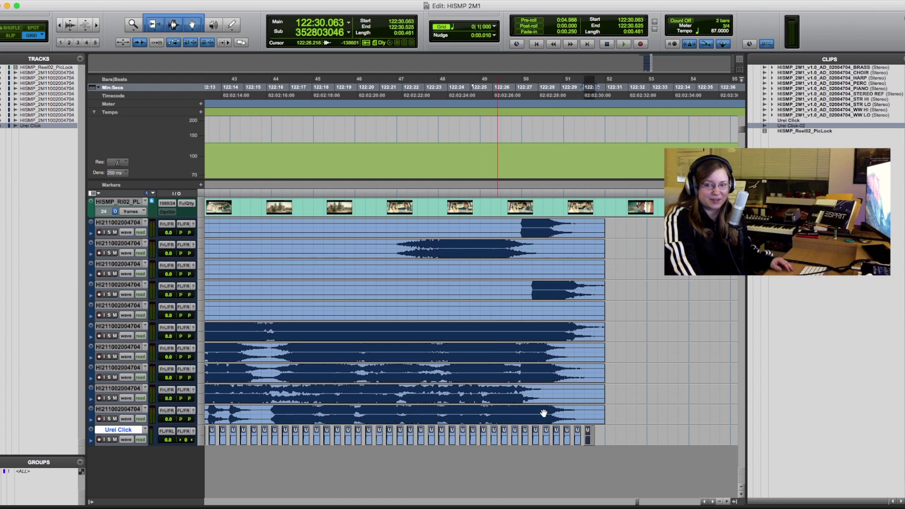
{"action": "key", "text": "super+d"}
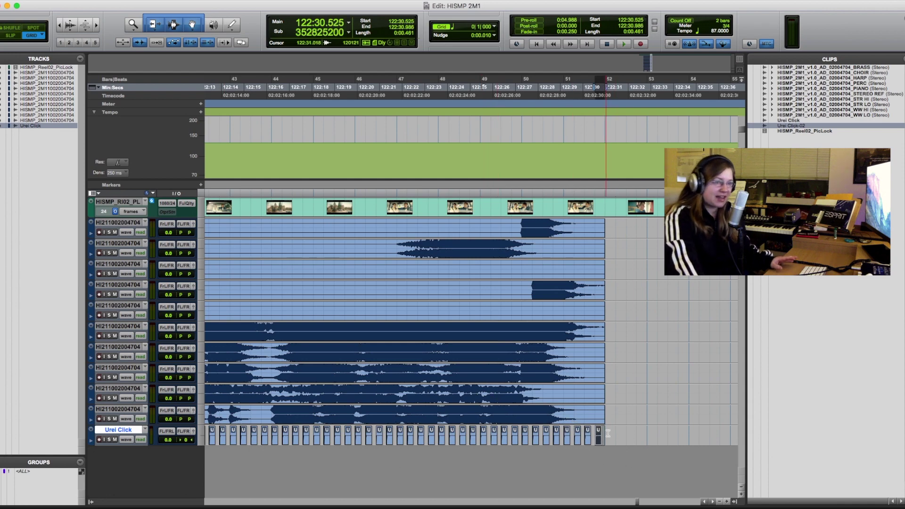
{"action": "left_click_drag", "start_coordinate": [606, 432], "coordinate": [428, 438]}
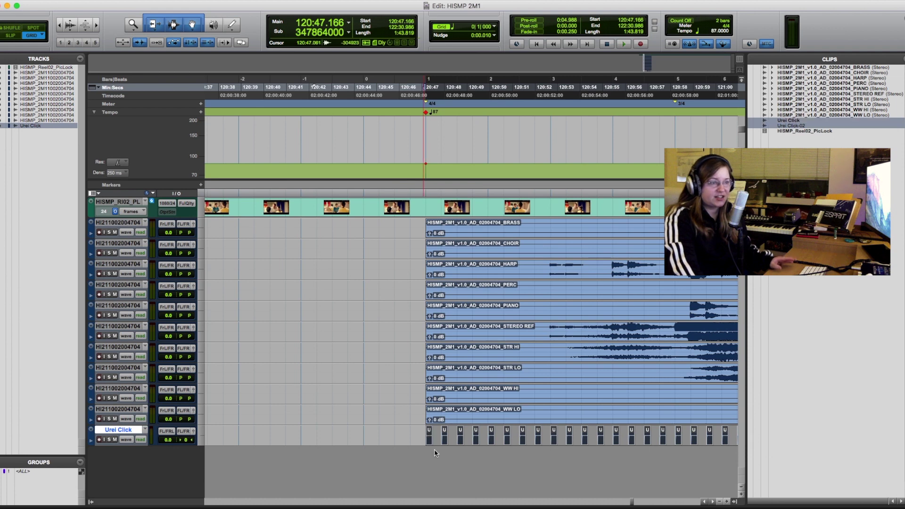
Step: Consolidate the click clips into one clip named HISMP_2M1_v1.0_AD_02004704_CLICK
{"action": "key", "text": "alt+shift+3"}
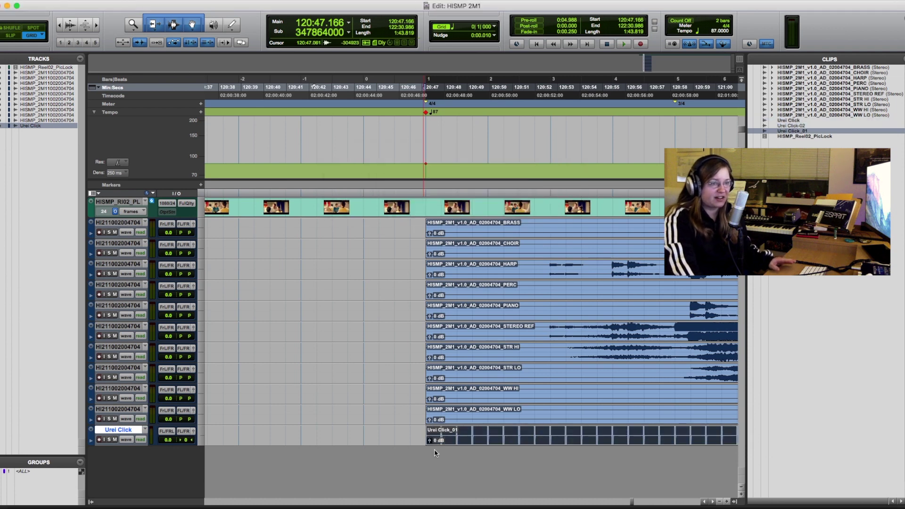
{"action": "key", "text": "super+shift+r"}
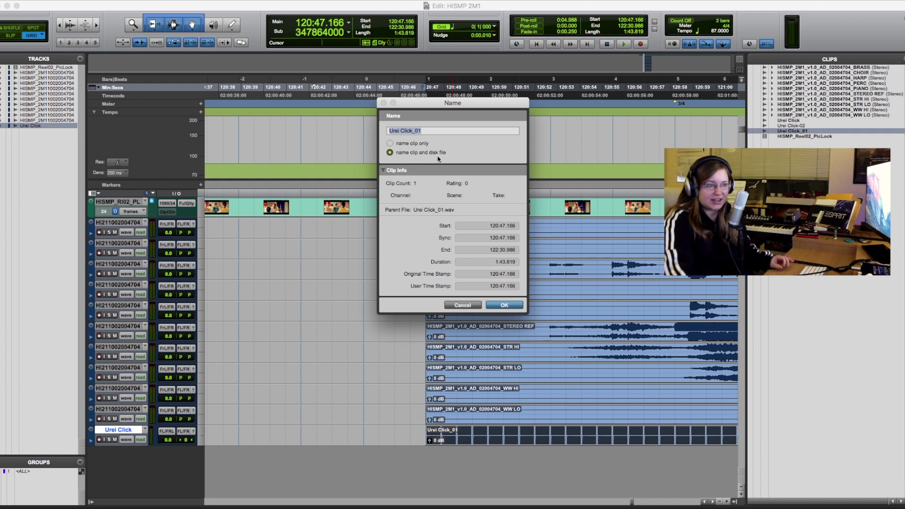
{"action": "type", "text": "HISMP_"}
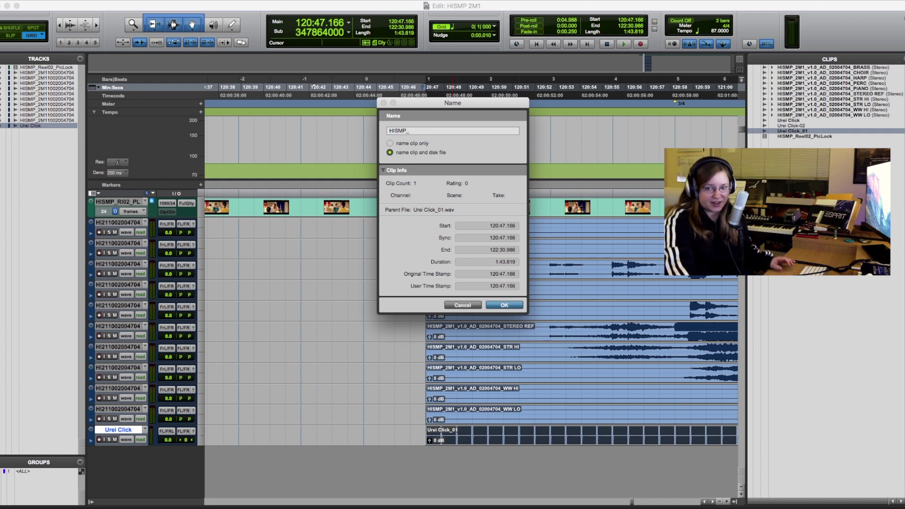
{"action": "type", "text": "2M1_v1.0_AD_02"}
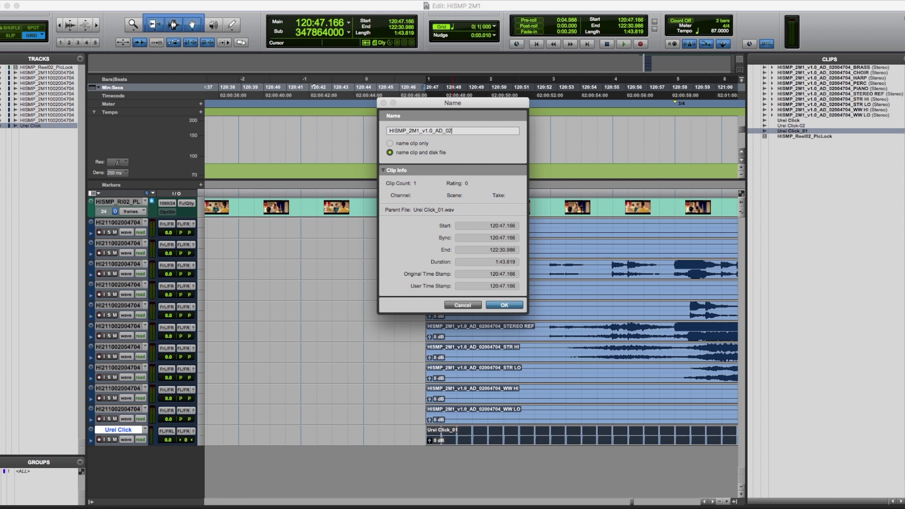
{"action": "type", "text": "004704_CL"}
{"action": "type", "text": "ICK"}
{"action": "key", "text": "Return"}
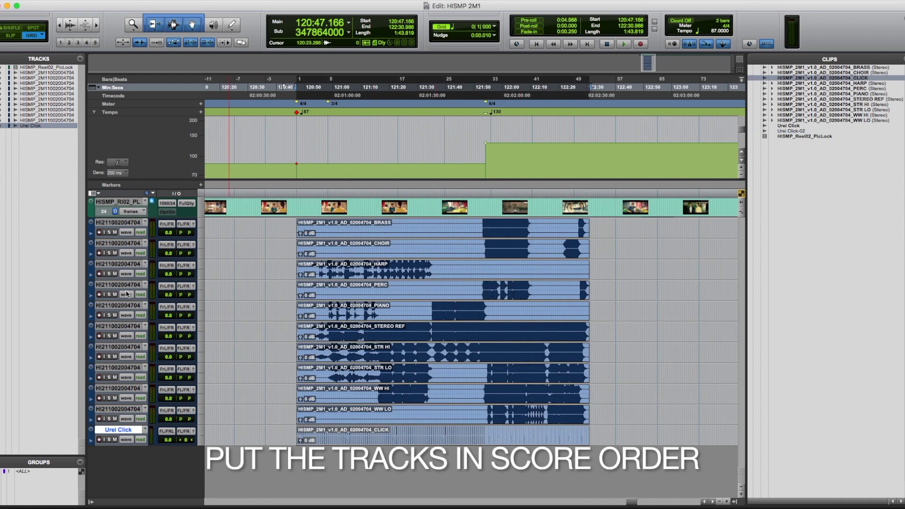
Step: Move STEREO REF and CLICK to the top of the track order and mute Stereo Ref
{"action": "left_click_drag", "start_coordinate": [126, 295], "coordinate": [120, 266]}
{"action": "left_click_drag", "start_coordinate": [118, 326], "coordinate": [118, 224]}
{"action": "left_click", "coordinate": [115, 232]}
Step: Move the WW HI and WW LO tracks under Click, and Perc above Choir
{"action": "left_click_drag", "start_coordinate": [118, 430], "coordinate": [118, 245]}
{"action": "left_click", "coordinate": [124, 410]}
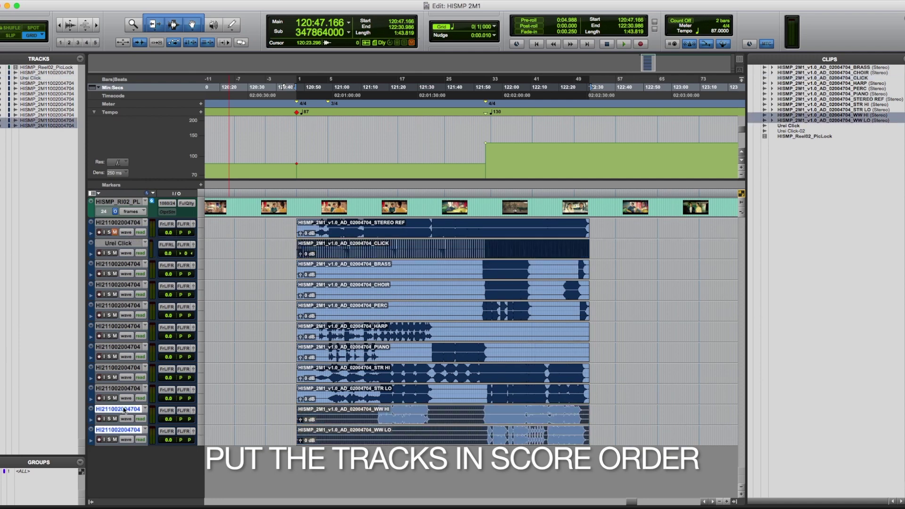
{"action": "left_click_drag", "start_coordinate": [124, 410], "coordinate": [120, 264]}
{"action": "left_click_drag", "start_coordinate": [118, 347], "coordinate": [118, 326]}
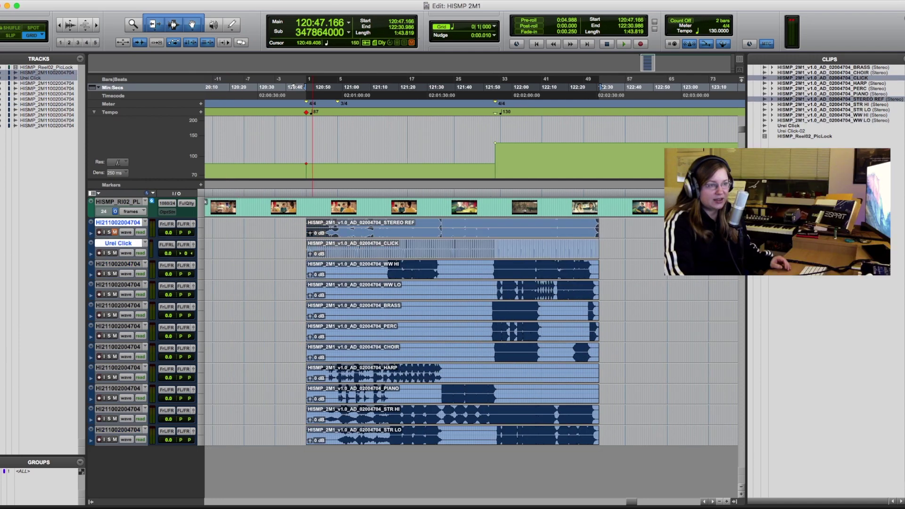
Step: Colour Stereo Ref and Click magenta, woodwinds brown, Brass yellow-green and Perc green
{"action": "left_click", "coordinate": [318, 2]}
{"action": "left_click", "coordinate": [322, 209]}
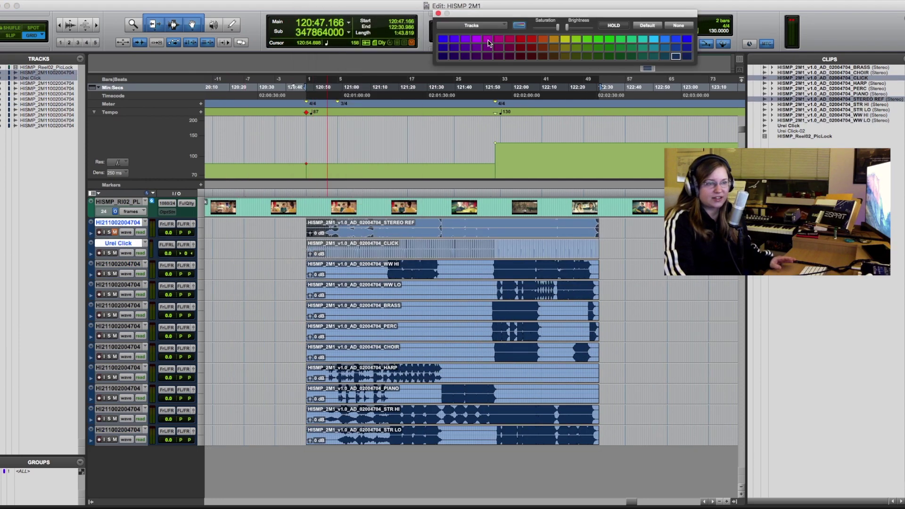
{"action": "left_click", "coordinate": [487, 39]}
{"action": "left_click", "coordinate": [133, 264]}
{"action": "left_click", "coordinate": [143, 284], "text": "shift"}
{"action": "left_click", "coordinate": [556, 59]}
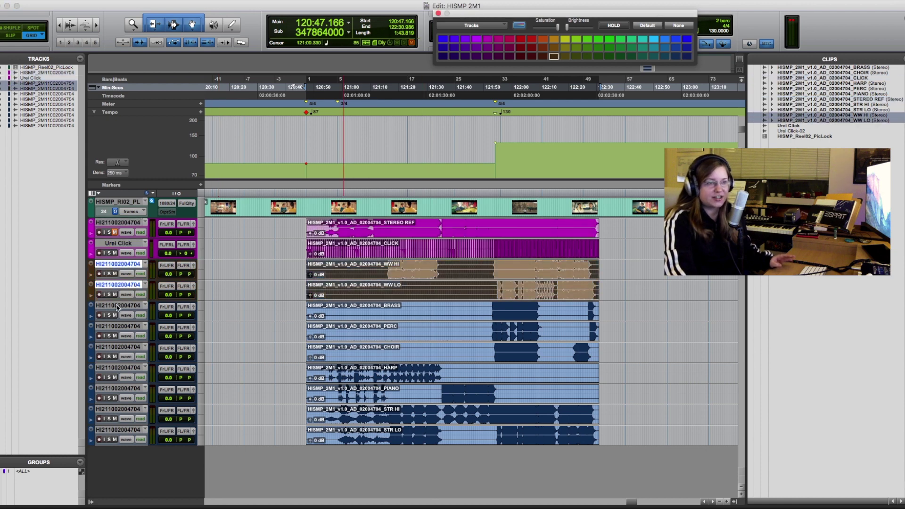
{"action": "left_click", "coordinate": [117, 306]}
{"action": "left_click", "coordinate": [577, 38]}
{"action": "left_click", "coordinate": [118, 326]}
{"action": "left_click", "coordinate": [590, 45]}
Step: Colour Choir purple, Harp and Piano light blue, and the string tracks red
{"action": "left_click", "coordinate": [118, 347]}
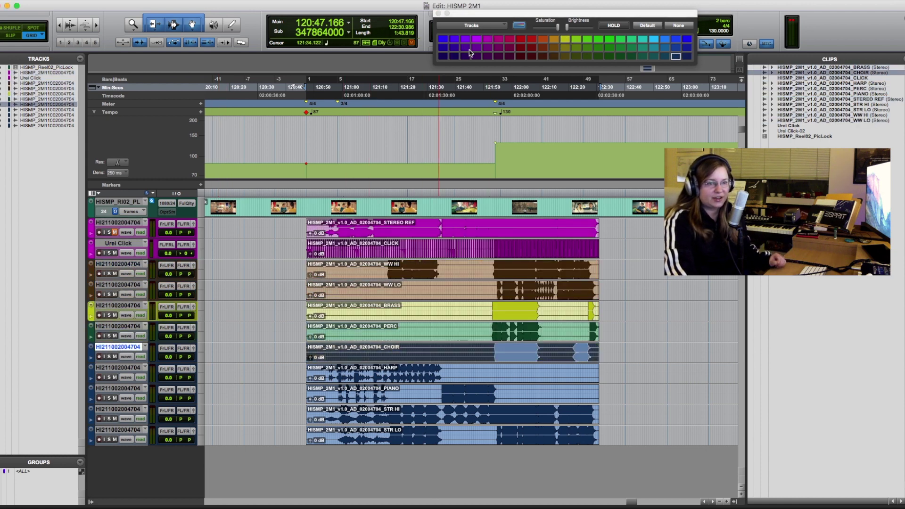
{"action": "left_click", "coordinate": [455, 47]}
{"action": "left_click", "coordinate": [128, 367]}
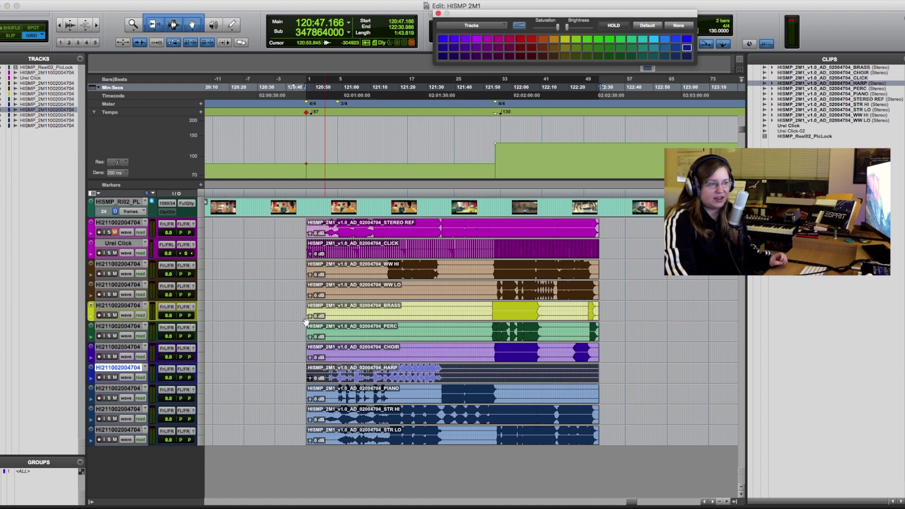
{"action": "left_click", "coordinate": [665, 38]}
{"action": "left_click", "coordinate": [118, 389]}
{"action": "left_click", "coordinate": [118, 409]}
{"action": "left_click", "coordinate": [118, 430], "text": "shift"}
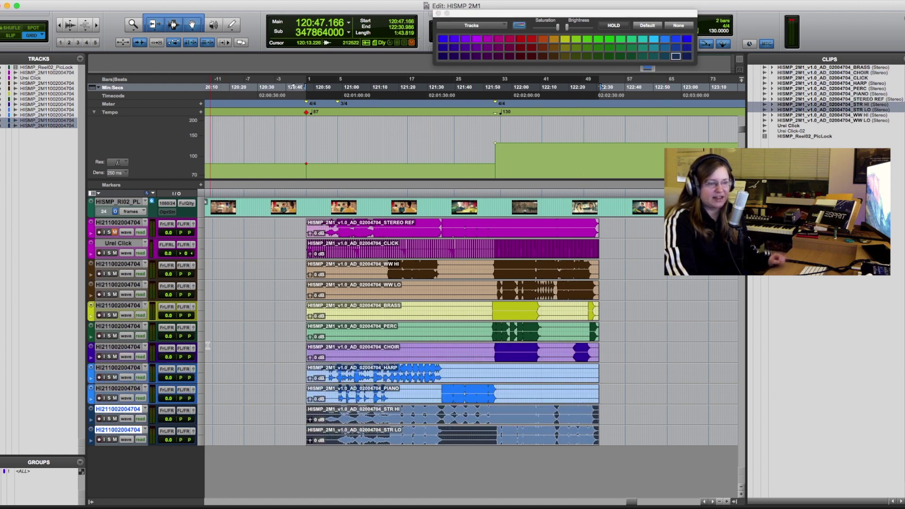
{"action": "left_click", "coordinate": [520, 47]}
{"action": "left_click", "coordinate": [438, 13]}
{"action": "left_click", "coordinate": [127, 265]}
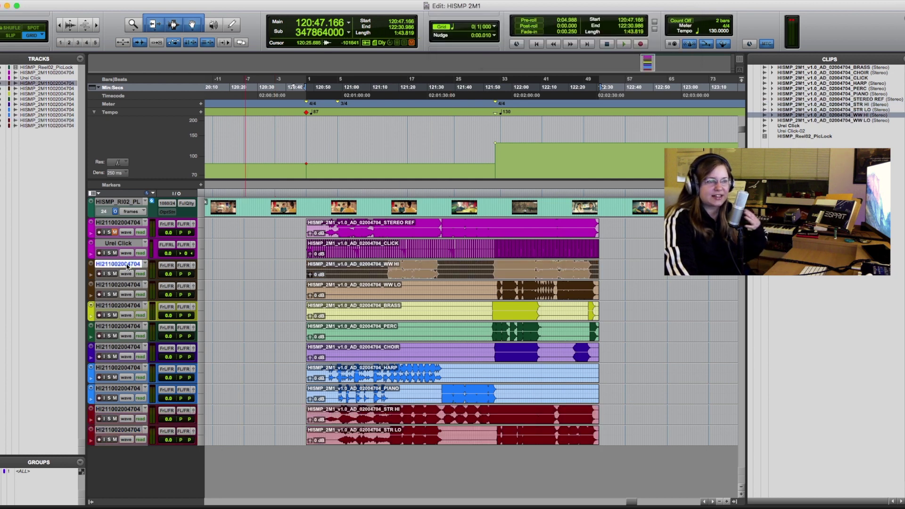
Step: Add WW LO to the woodwind selection and create the WW Mockup group
{"action": "left_click", "coordinate": [125, 285], "text": "shift"}
{"action": "key", "text": "super+g"}
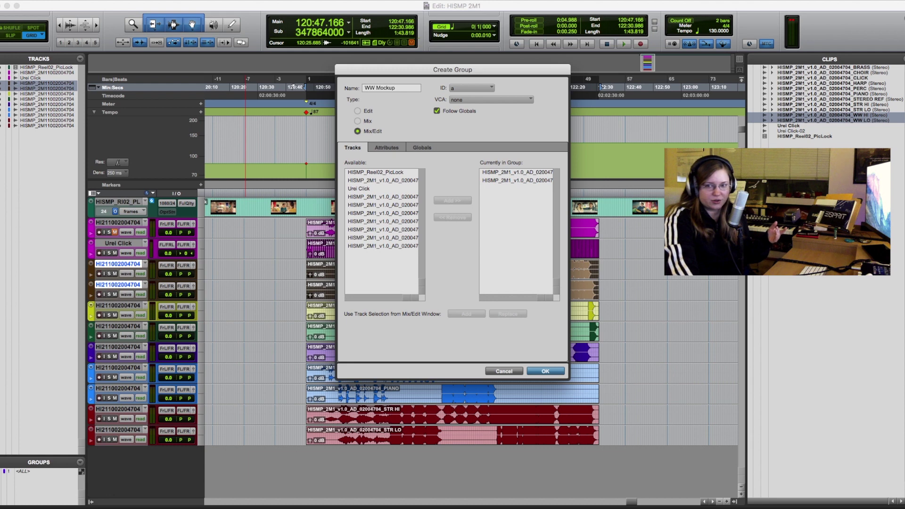
{"action": "key", "text": "Return"}
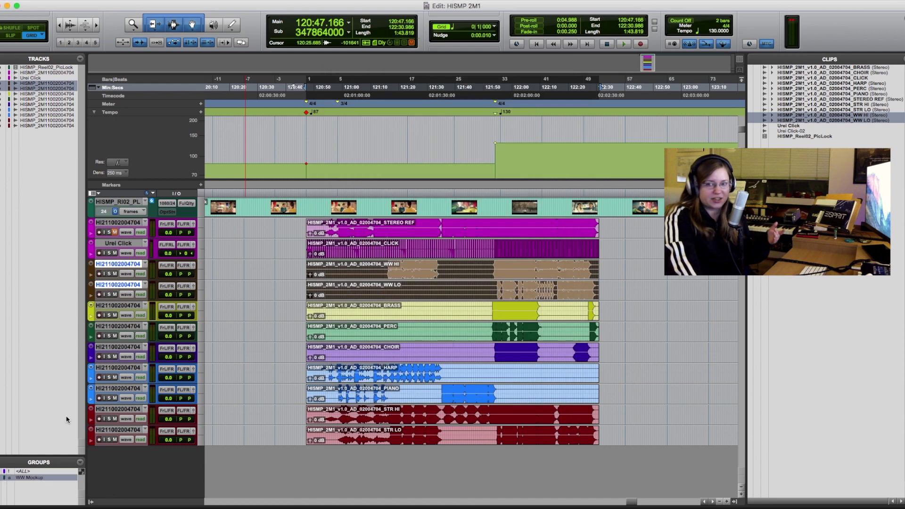
Step: Group the Harp and Piano tracks as the PBH Mockup group
{"action": "left_click", "coordinate": [121, 369]}
{"action": "left_click", "coordinate": [123, 389], "text": "shift"}
{"action": "key", "text": "super+g"}
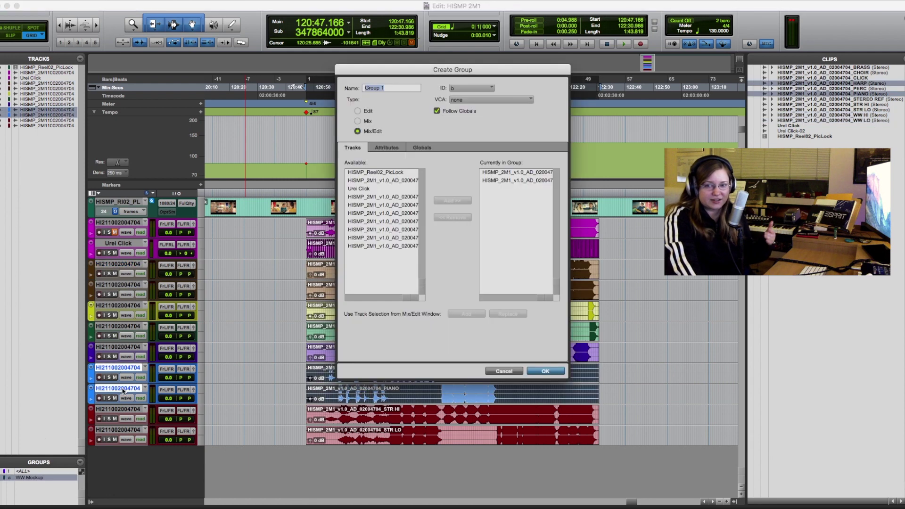
{"action": "type", "text": "PBH Mockup"}
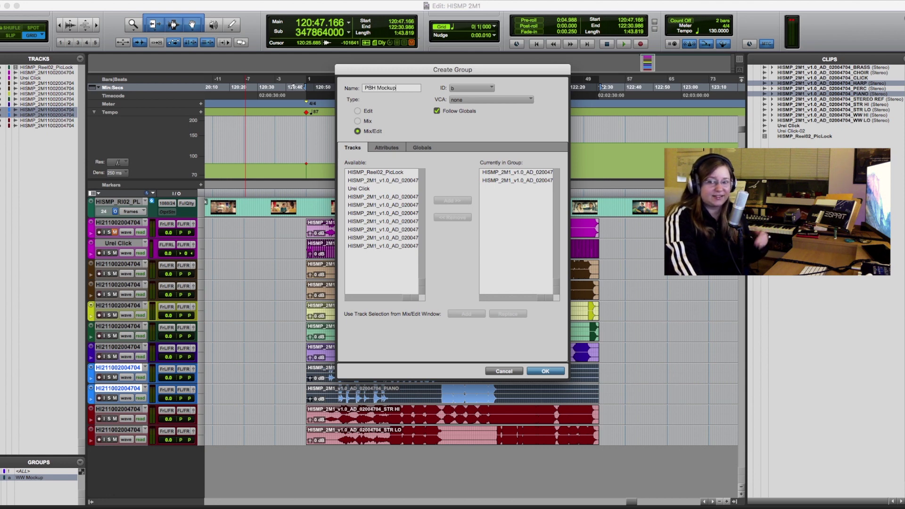
{"action": "key", "text": "Return"}
Step: Group the STR HI and STR LO tracks as 'STR Mockup'
{"action": "left_click", "coordinate": [117, 409]}
{"action": "left_click", "coordinate": [124, 431], "text": "shift"}
{"action": "key", "text": "super+g"}
{"action": "type", "text": "S"}
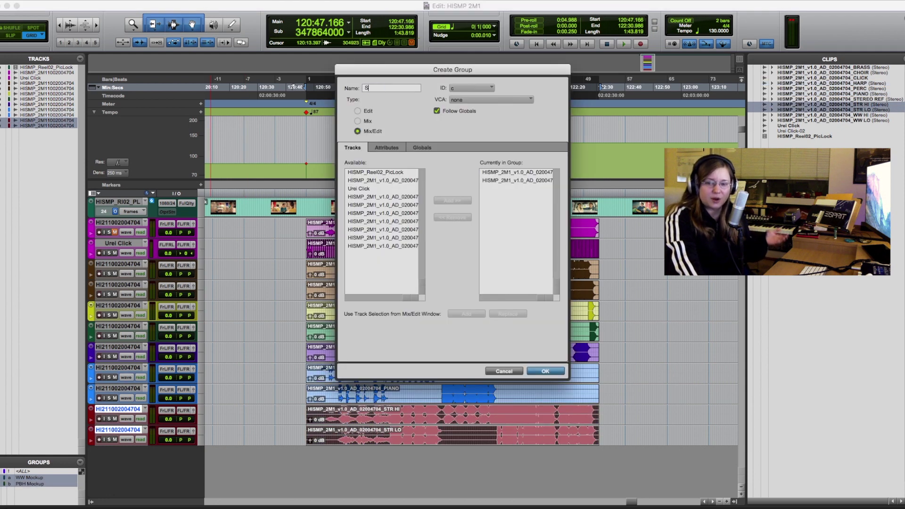
{"action": "type", "text": "TR Mockup"}
{"action": "key", "text": "Return"}
Step: Rename the first six tracks STEREO REF, CLICK, WW HI, WW LO, BRASS and PERC
{"action": "double_click", "coordinate": [118, 222]}
{"action": "type", "text": "STEREO REF"}
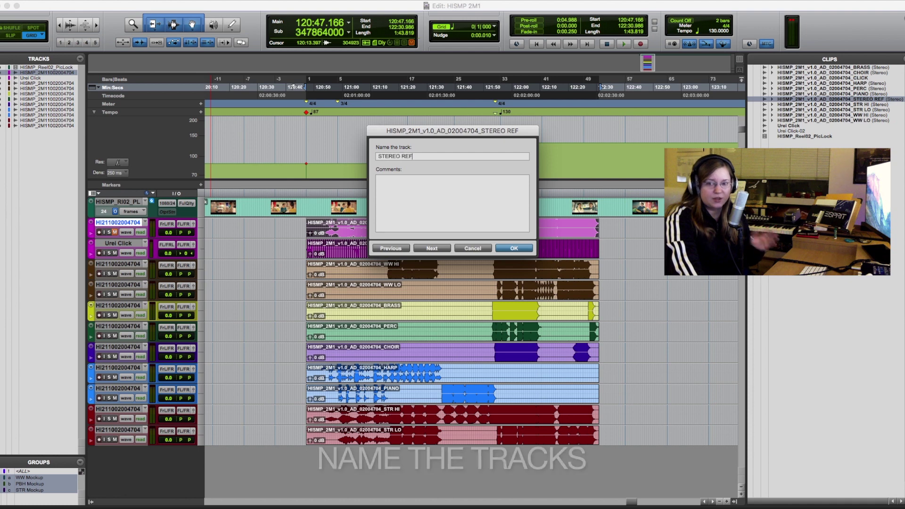
{"action": "key", "text": "super+Right"}
{"action": "type", "text": "CLICK"}
{"action": "key", "text": "super+Right"}
{"action": "type", "text": "WW HI"}
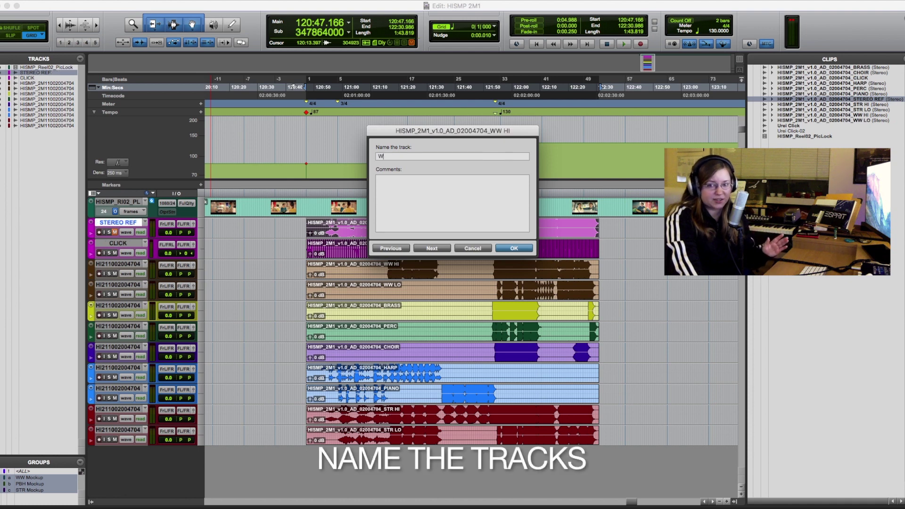
{"action": "key", "text": "super+Right"}
{"action": "type", "text": "WW LO"}
{"action": "key", "text": "super+Right"}
{"action": "type", "text": "BRASS"}
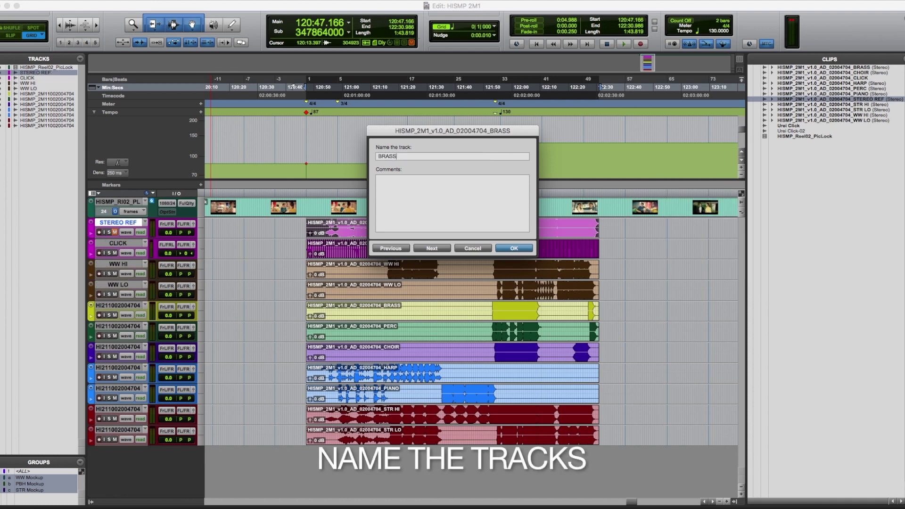
{"action": "key", "text": "super+Right"}
{"action": "type", "text": "PERC"}
{"action": "key", "text": "super+Right"}
Step: Rename the remaining tracks CHOIR, HARP, PIANO, STR HI and STR LO
{"action": "type", "text": "CHOIR"}
{"action": "key", "text": "super+Right"}
{"action": "type", "text": "HARP"}
{"action": "key", "text": "super+Right"}
{"action": "type", "text": "PIANO"}
{"action": "key", "text": "super+Right"}
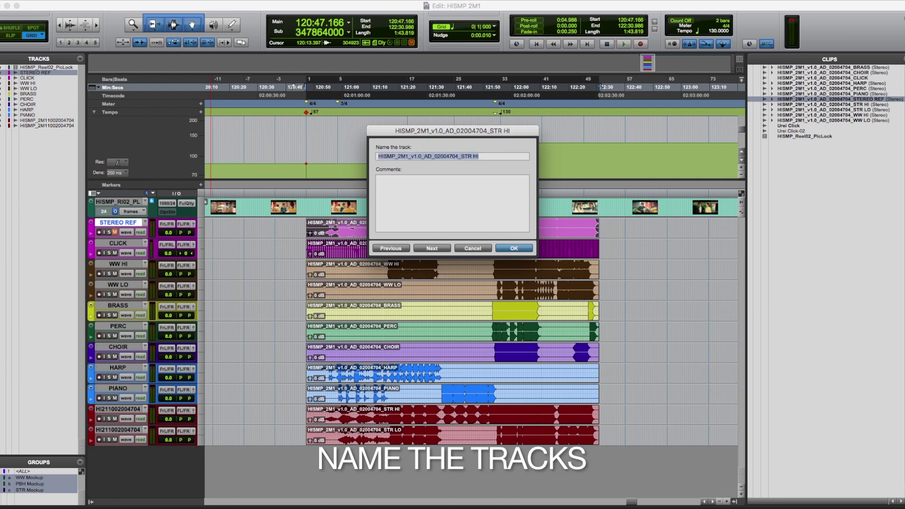
{"action": "type", "text": "STR HI"}
{"action": "key", "text": "super+Right"}
{"action": "type", "text": "STR LO"}
{"action": "key", "text": "Return"}
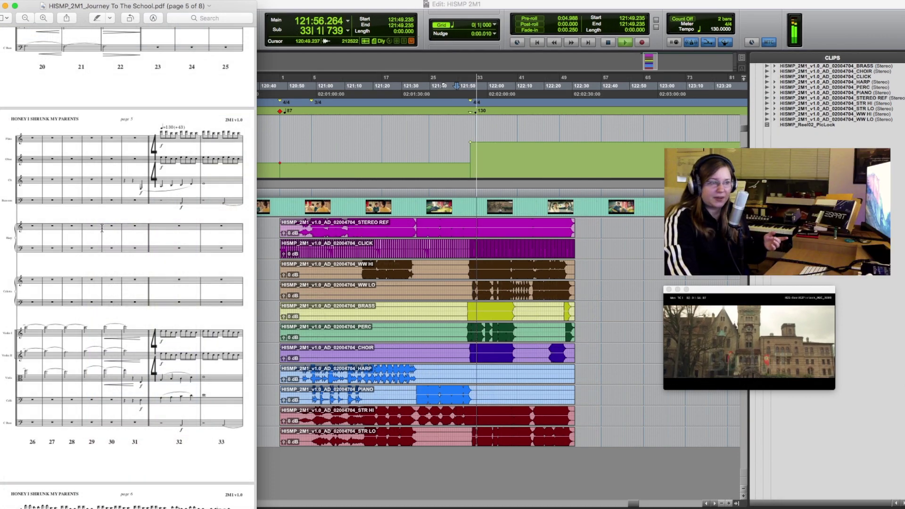
{"action": "scroll", "coordinate": [102, 229], "scroll_direction": "down", "scroll_amount": 8}
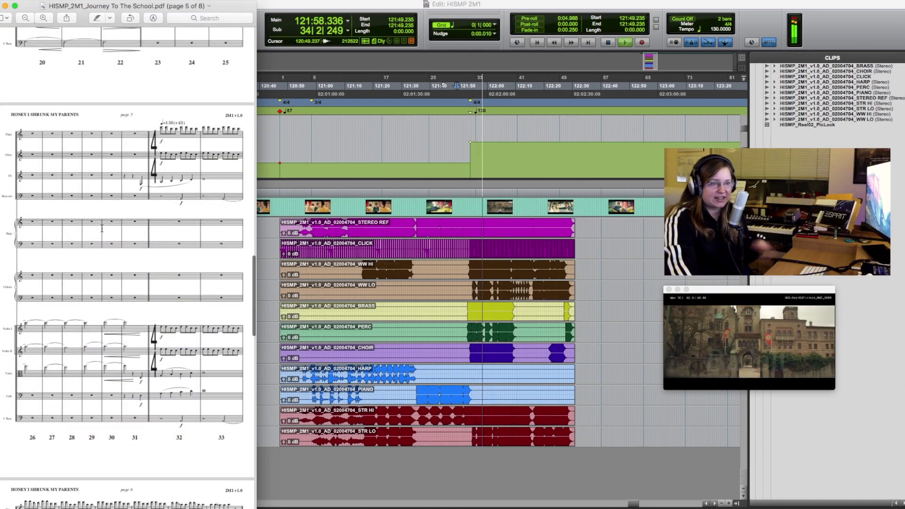
{"action": "scroll", "coordinate": [101, 228], "scroll_direction": "down", "scroll_amount": 10}
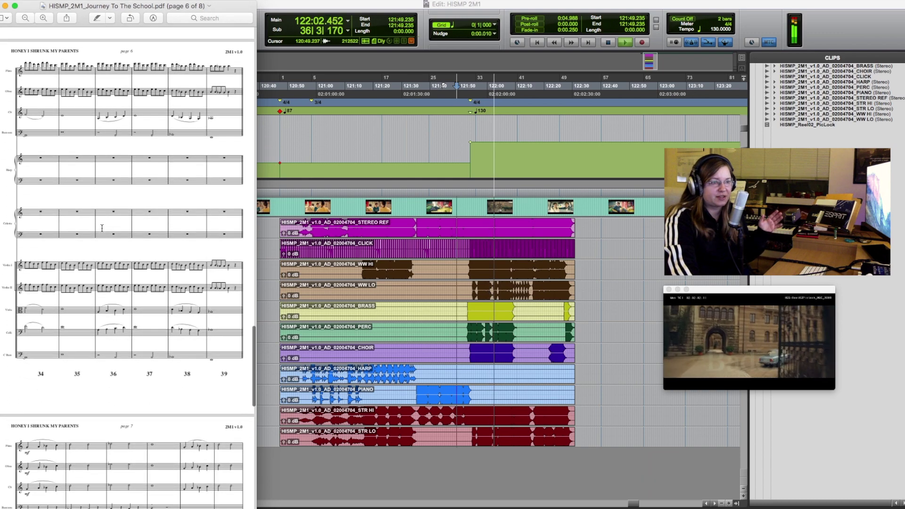
{"action": "scroll", "coordinate": [101, 229], "scroll_direction": "down", "scroll_amount": 5}
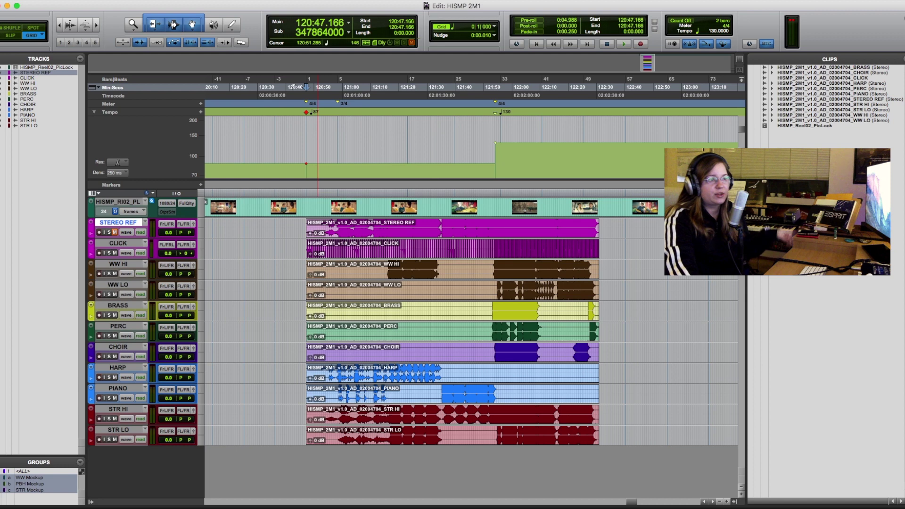
Step: In I/O Setup, delete all input paths and all output paths
{"action": "left_click", "coordinate": [273, 0]}
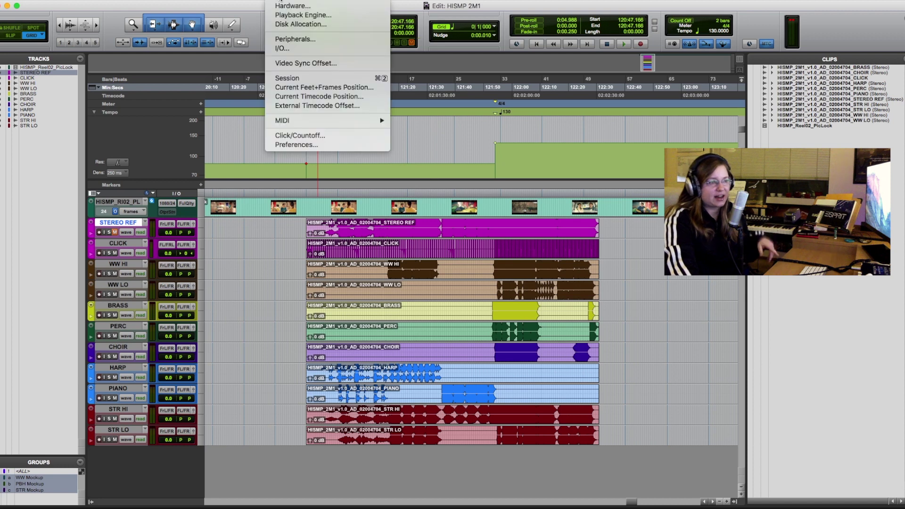
{"action": "left_click", "coordinate": [286, 50]}
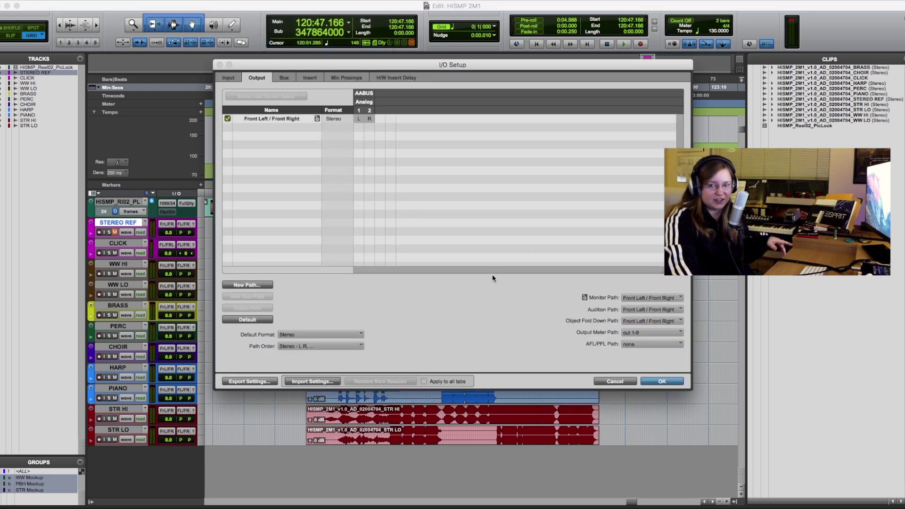
{"action": "key", "text": "super+Left"}
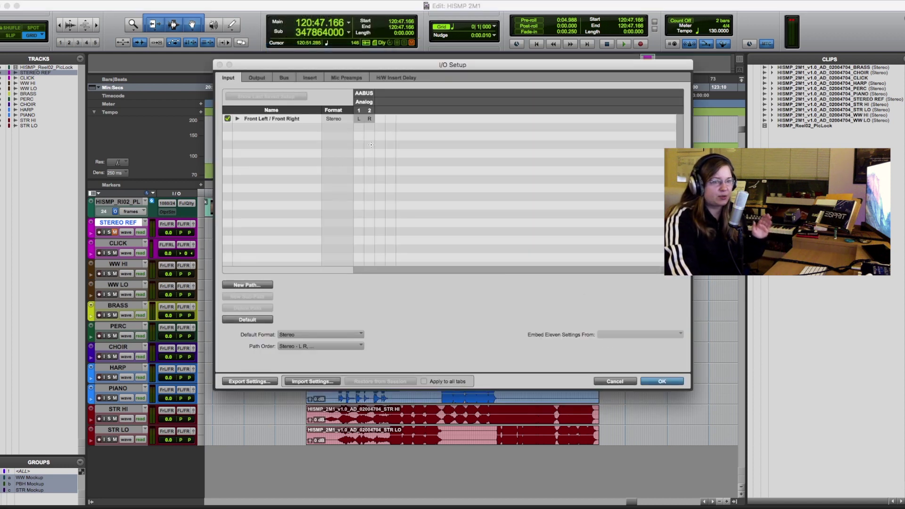
{"action": "key", "text": "super+a"}
{"action": "key", "text": "Delete"}
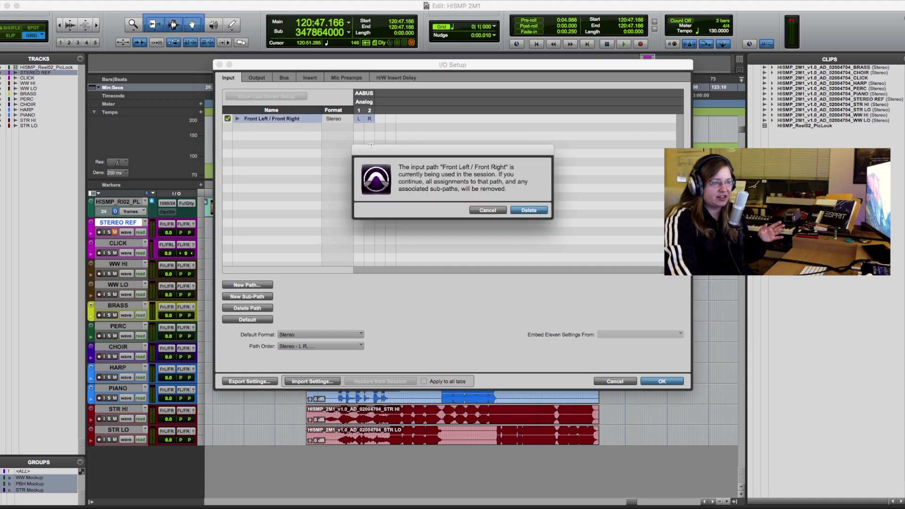
{"action": "key", "text": "Return"}
{"action": "key", "text": "super+Right"}
{"action": "key", "text": "Delete"}
{"action": "key", "text": "Return"}
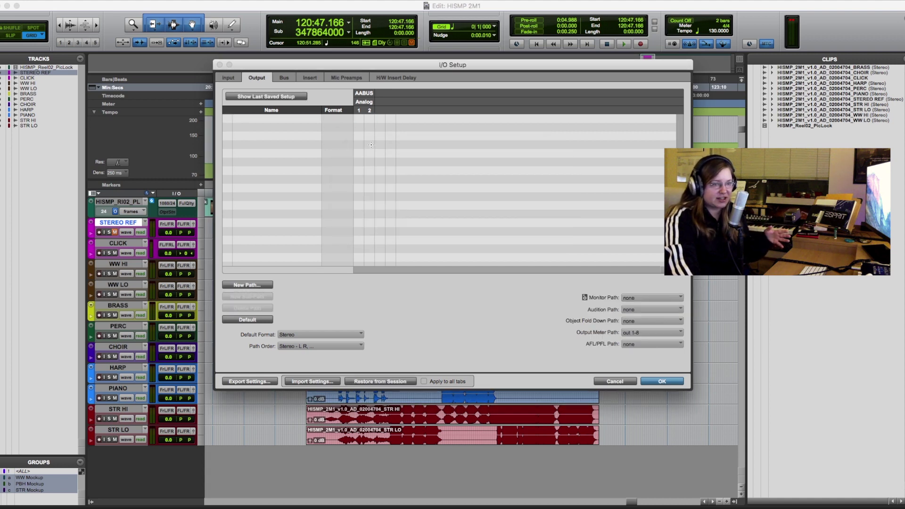
Step: Delete all bus and insert paths, then select the unused Urei Click clips for clearing
{"action": "key", "text": "super+Right"}
{"action": "key", "text": "super+a"}
{"action": "key", "text": "Delete"}
{"action": "key", "text": "Return"}
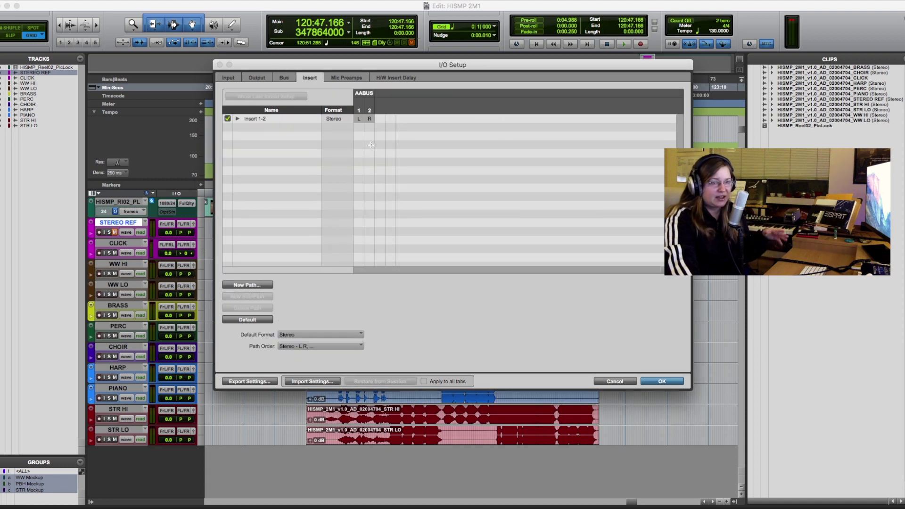
{"action": "key", "text": "super+a"}
{"action": "key", "text": "Delete"}
{"action": "key", "text": "Return"}
{"action": "key", "text": "super+shift+u"}
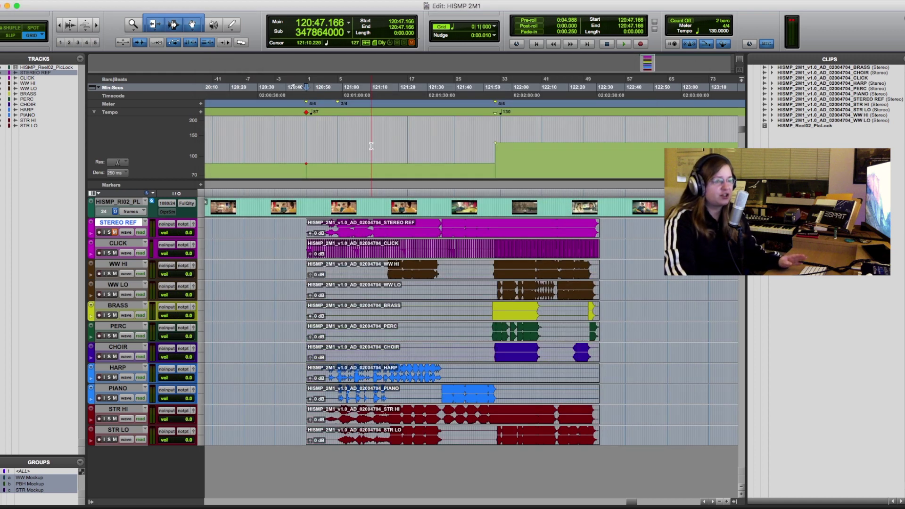
{"action": "key", "text": "super+shift+b"}
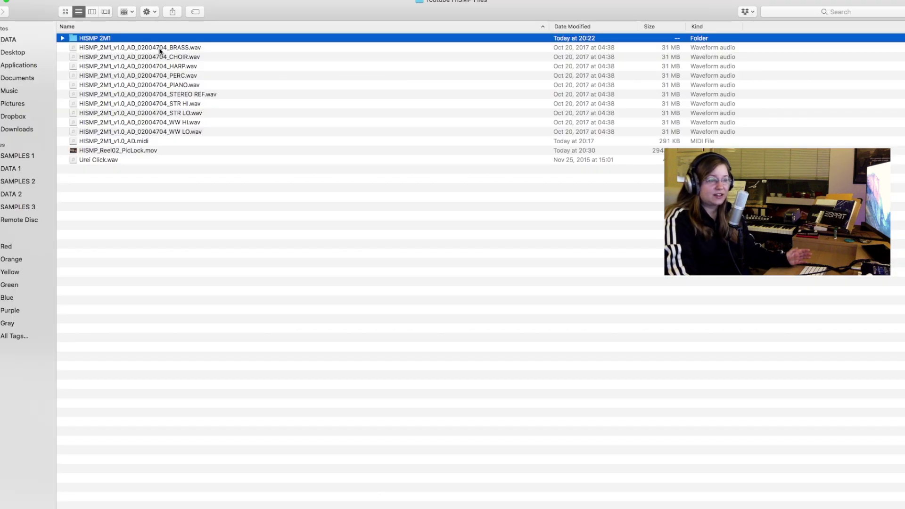
Step: Bring up the context menu for the HISMP 2M1 folder in Finder
{"action": "right_click", "coordinate": [120, 38]}
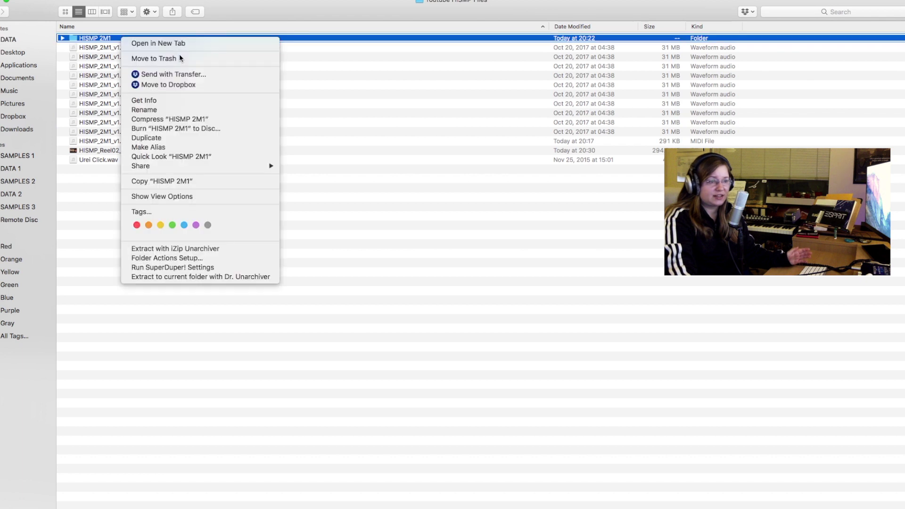
Step: Choose Compress "HISMP 2M1" to zip the session folder
{"action": "left_click", "coordinate": [198, 121]}
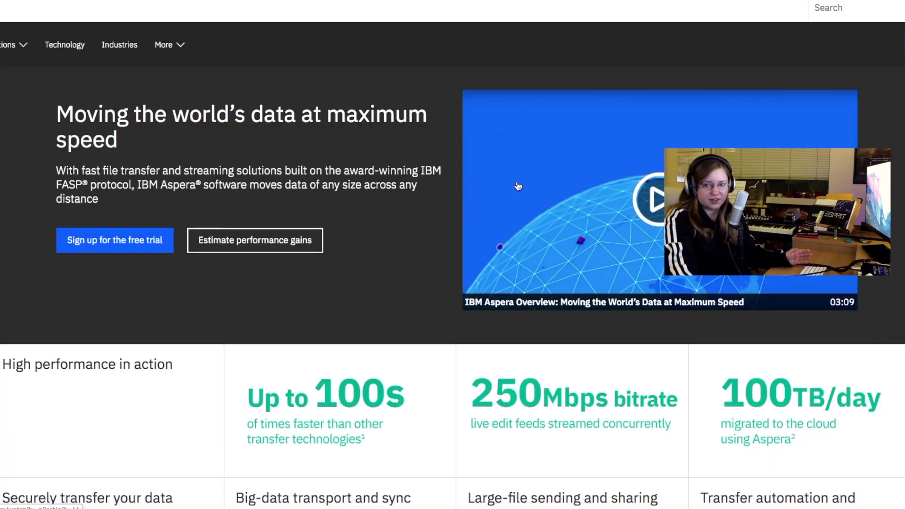
Step: Scroll down through IBM Aspera's high-speed transfer product page
{"action": "scroll", "coordinate": [518, 186], "scroll_direction": "down", "scroll_amount": 10}
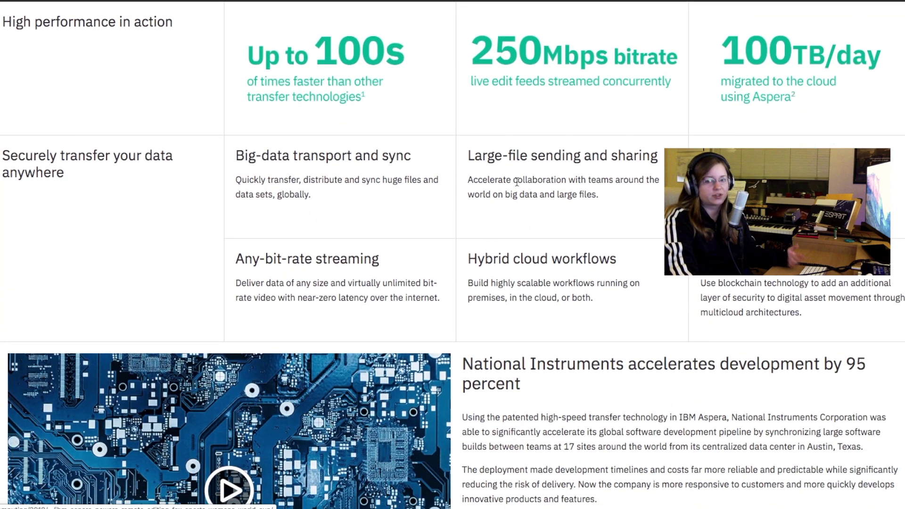
{"action": "scroll", "coordinate": [517, 182], "scroll_direction": "down", "scroll_amount": 10}
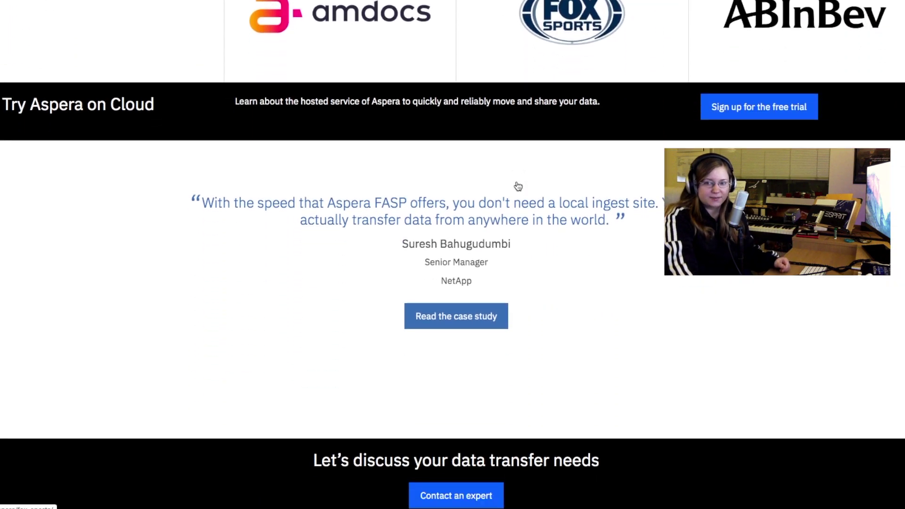
{"action": "scroll", "coordinate": [517, 183], "scroll_direction": "down", "scroll_amount": 8}
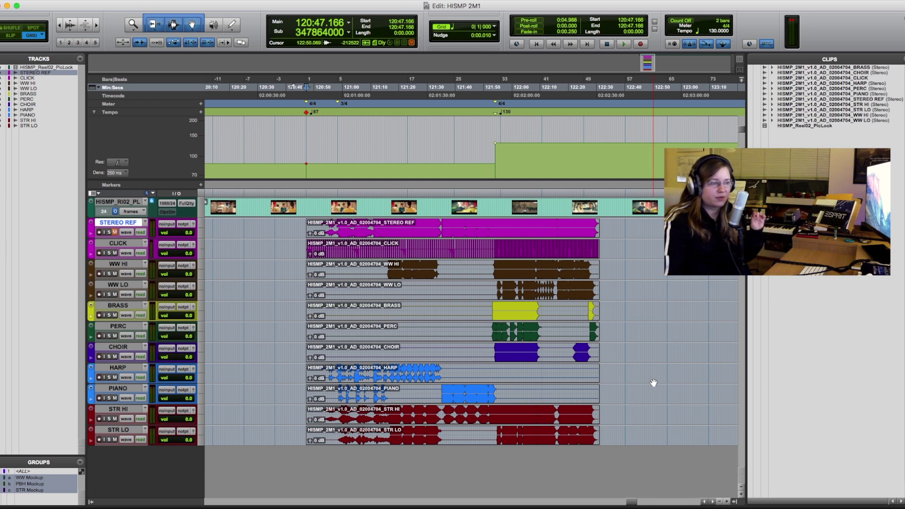
Step: Switch to the Mix window (Cmd+=) to view all eleven colour-coded channel strips
{"action": "key", "text": "super+equal"}
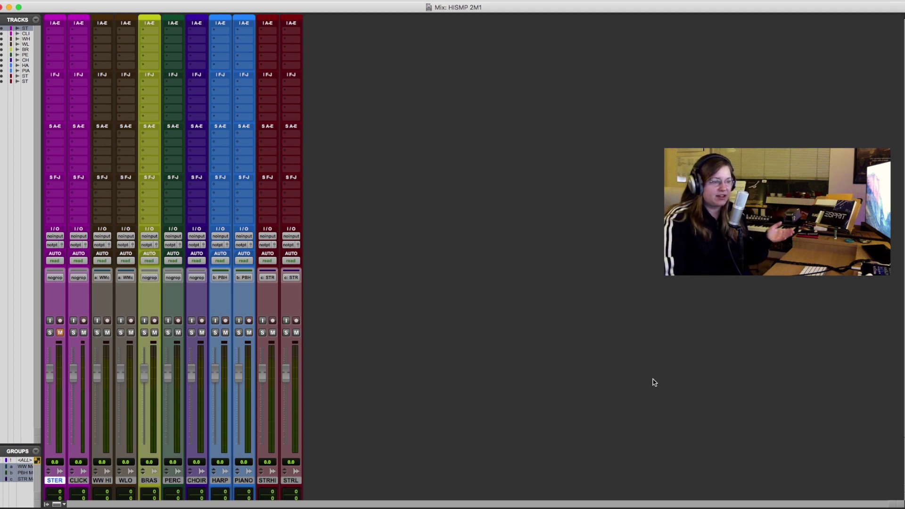
Step: Go back to the Edit window showing the picture, click and coloured stems
{"action": "key", "text": "super+equal"}
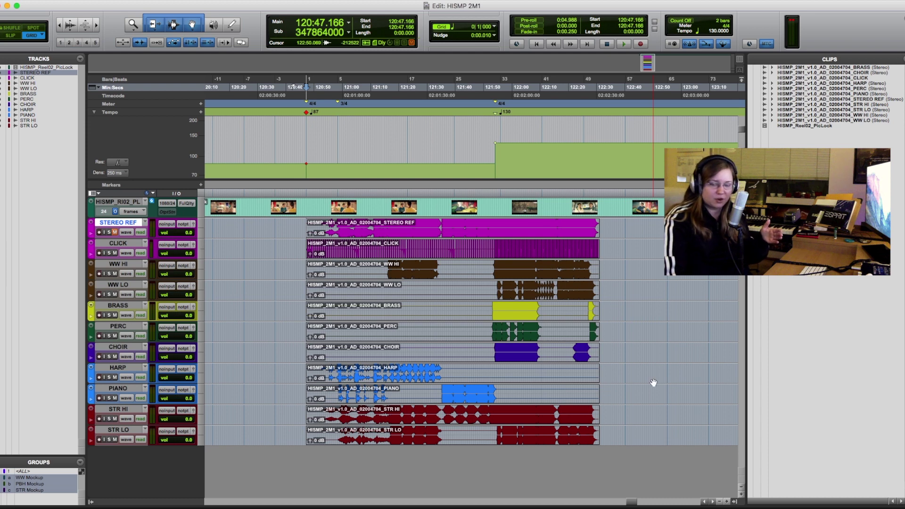